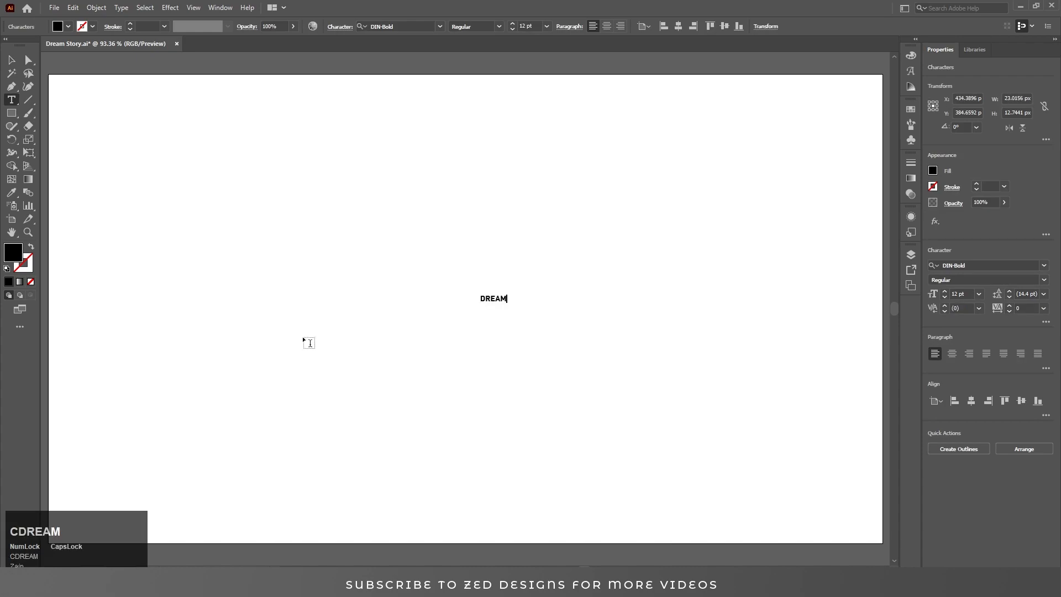
Centre-align the DREAM text's paragraph and position the text near the middle of the artboard
click(11, 60)
click(607, 26)
click(702, 26)
click(748, 26)
drag(480, 304, 643, 253)
Set the DREAM text's size to 270 pt and its font to Digitalt Medium
click(531, 26)
key(ctrl+a)
text(280)
key(Return)
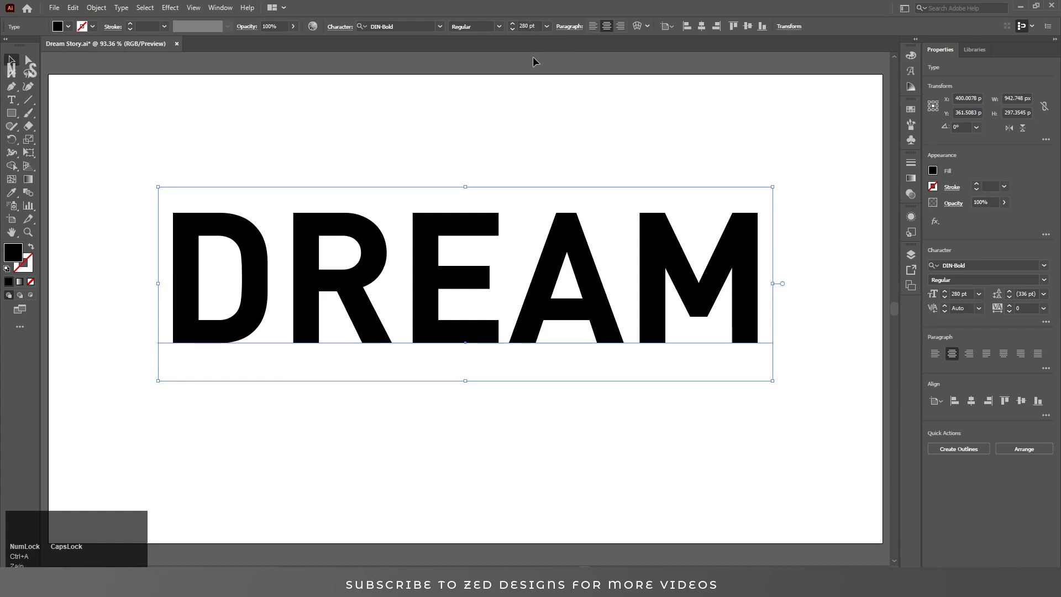
text(270)
key(Return)
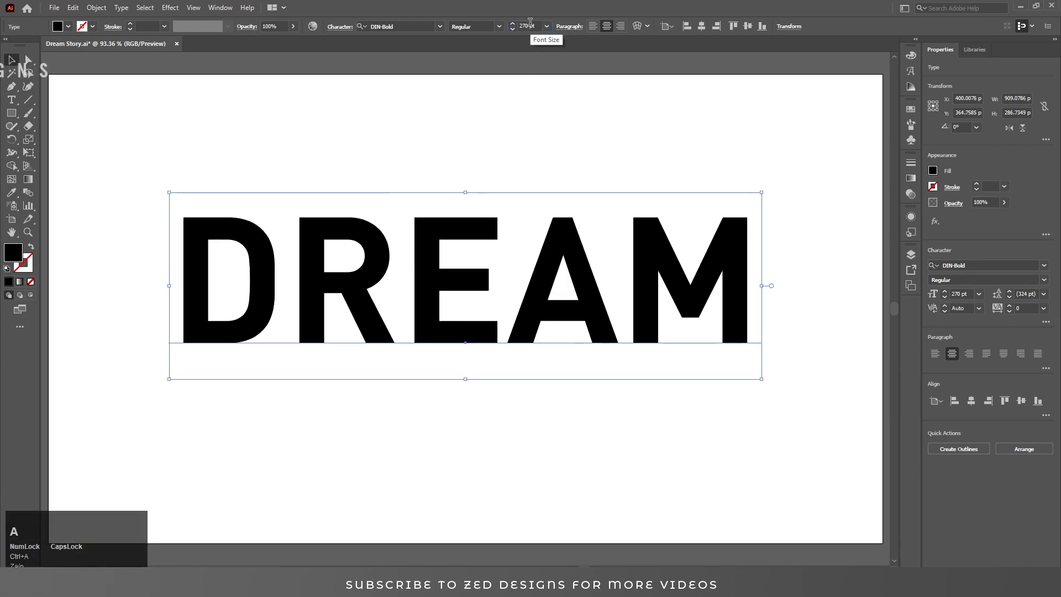
click(400, 26)
text(dig)
key(Return)
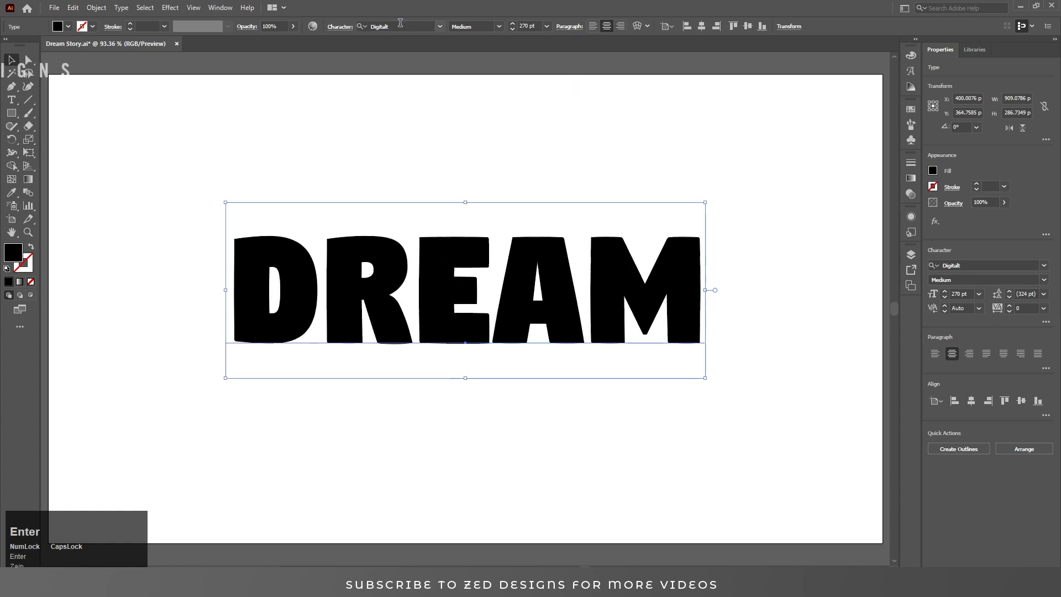
Remove the DREAM text's default fill and add a new fill as an appearance attribute
click(557, 273)
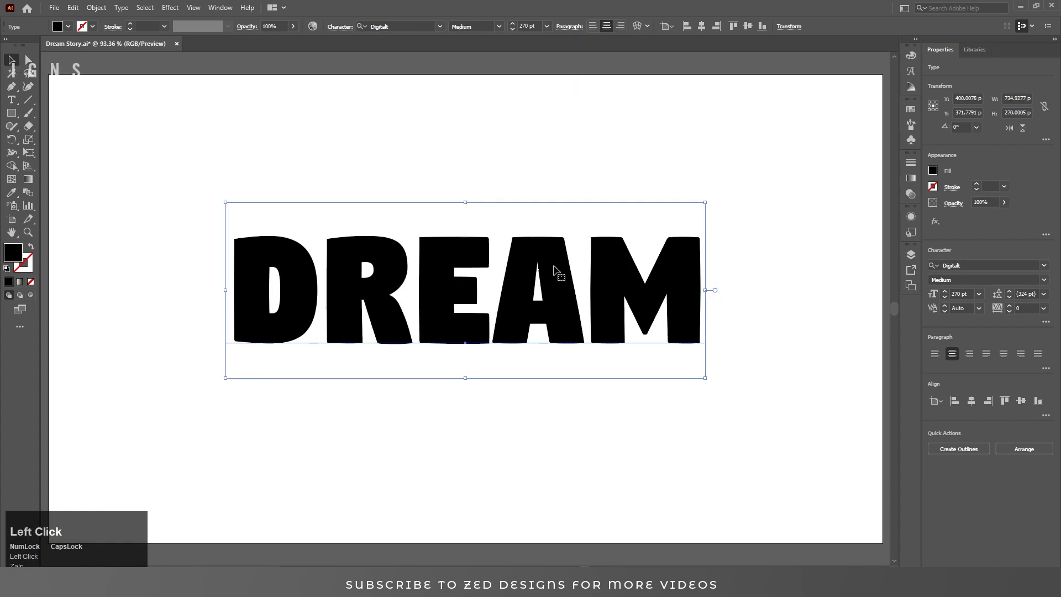
click(30, 281)
click(911, 216)
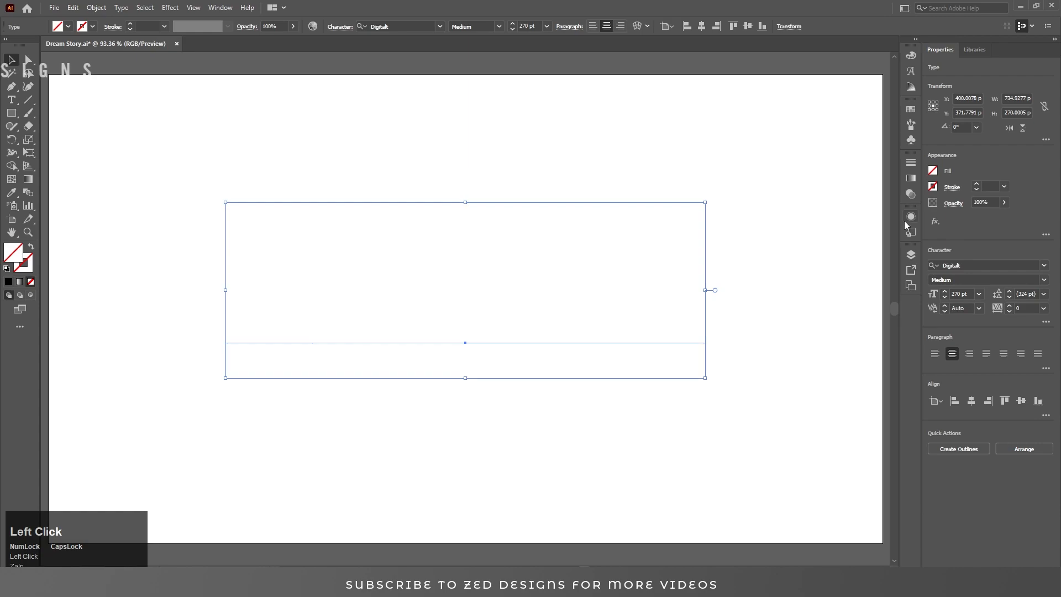
click(790, 469)
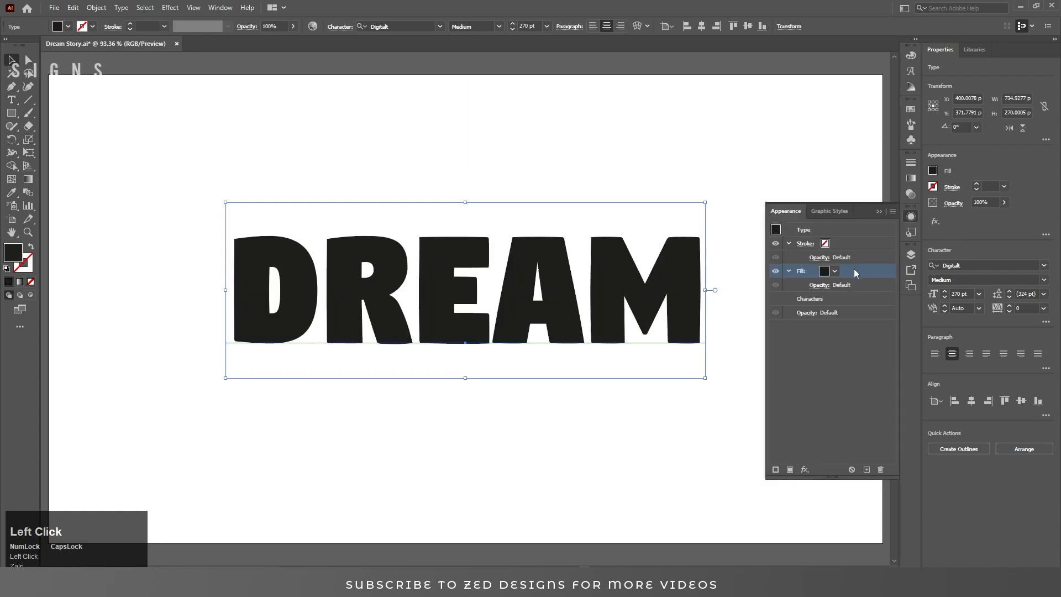
click(846, 382)
ctrl+alt+click(630, 281)
drag(482, 316, 554, 362)
click(844, 266)
click(911, 180)
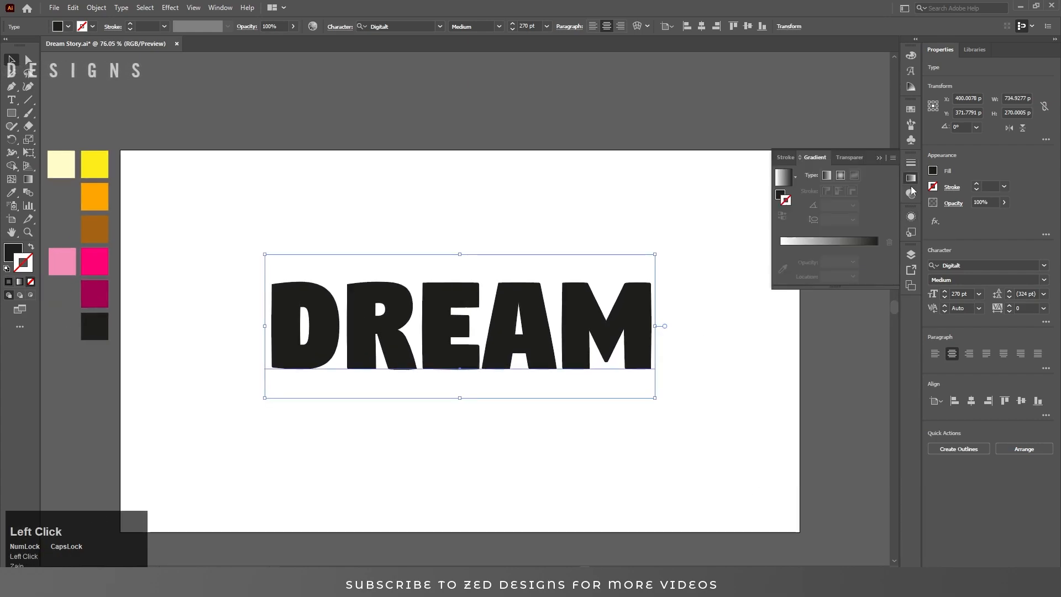
click(795, 179)
click(795, 180)
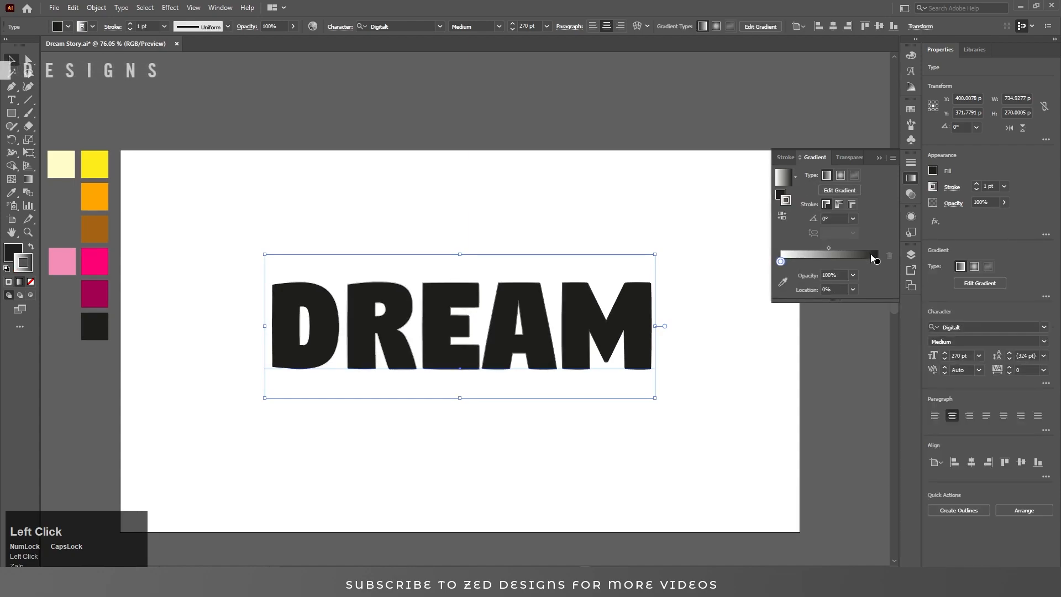
click(853, 219)
click(860, 371)
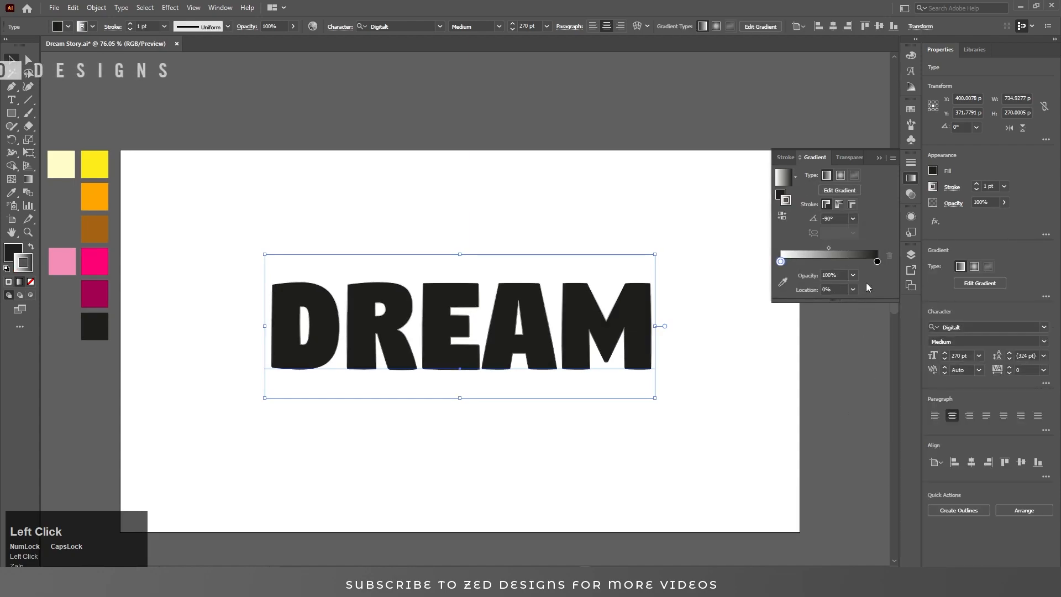
click(911, 217)
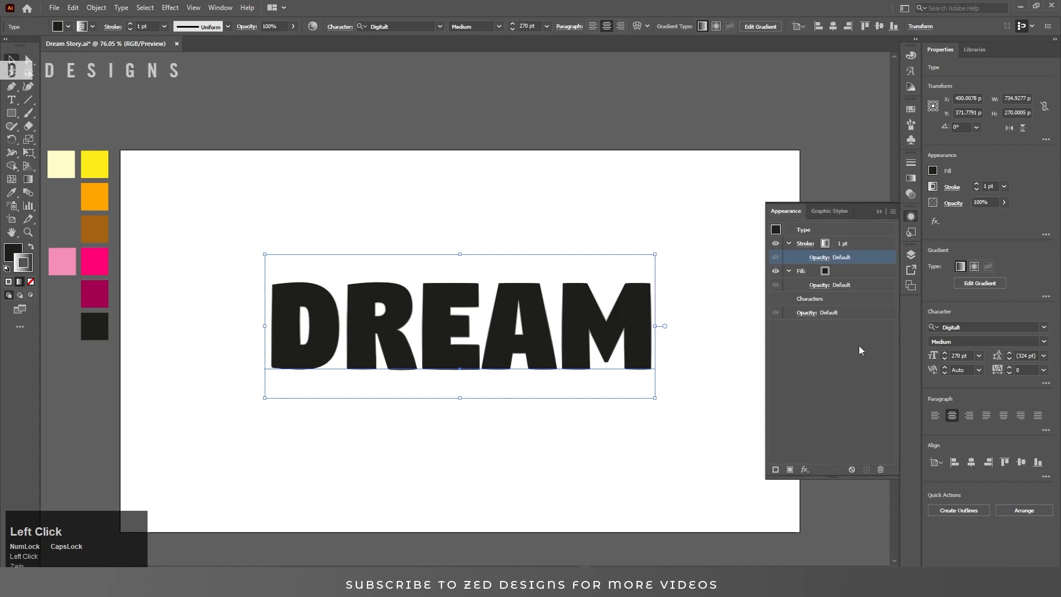
click(859, 347)
click(863, 245)
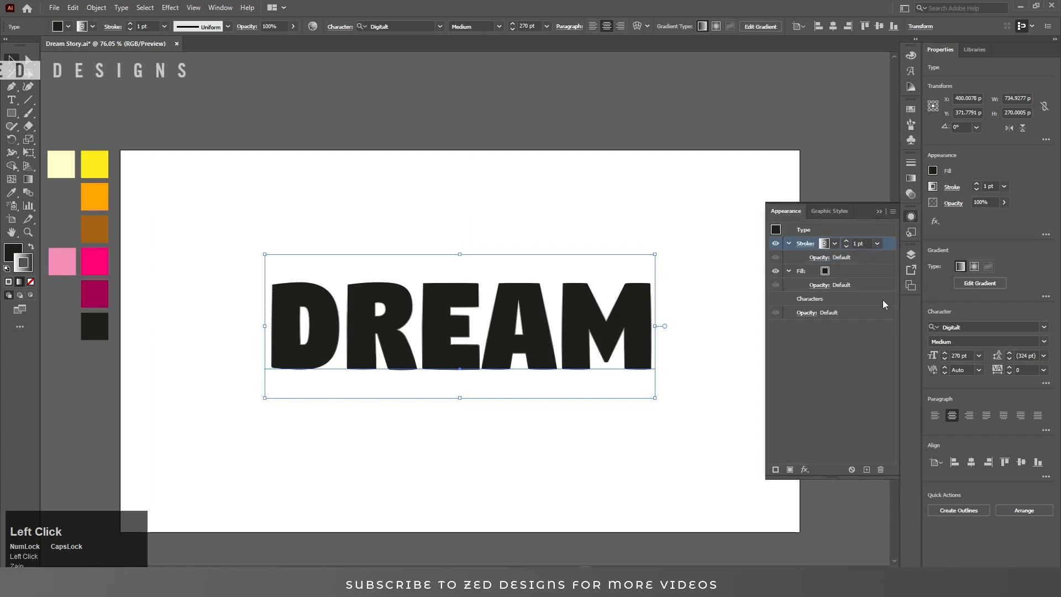
click(880, 469)
Apply a linear gradient to the text's fill and set its angle to -90°
click(911, 178)
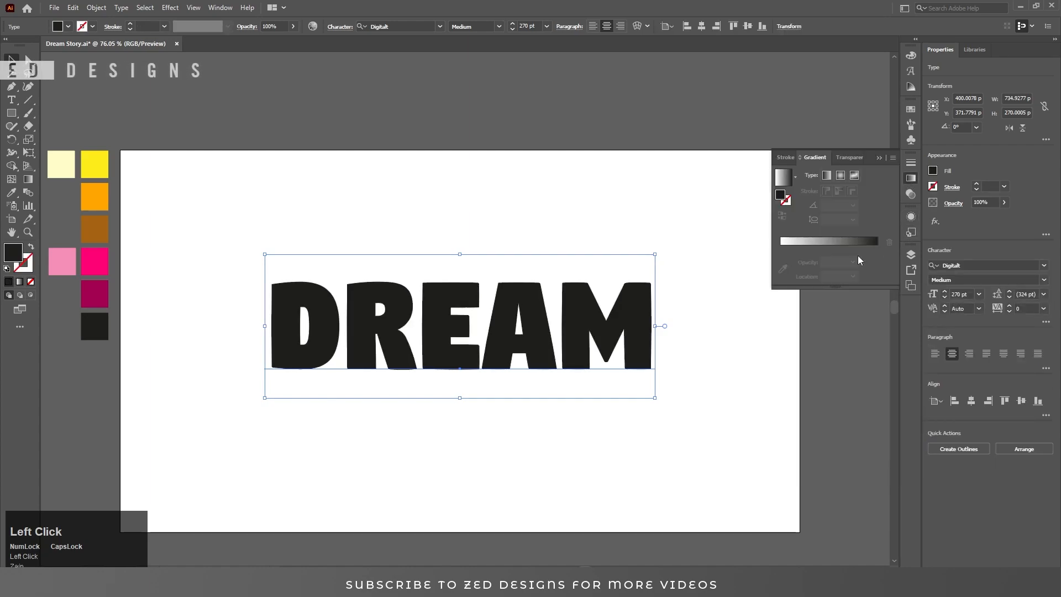
click(870, 242)
click(854, 219)
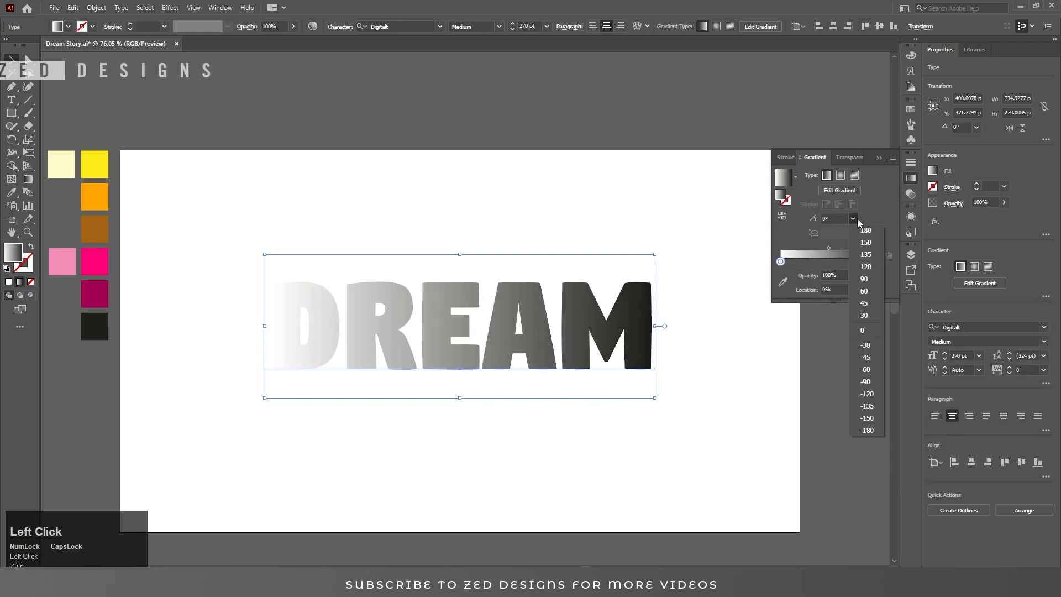
click(870, 384)
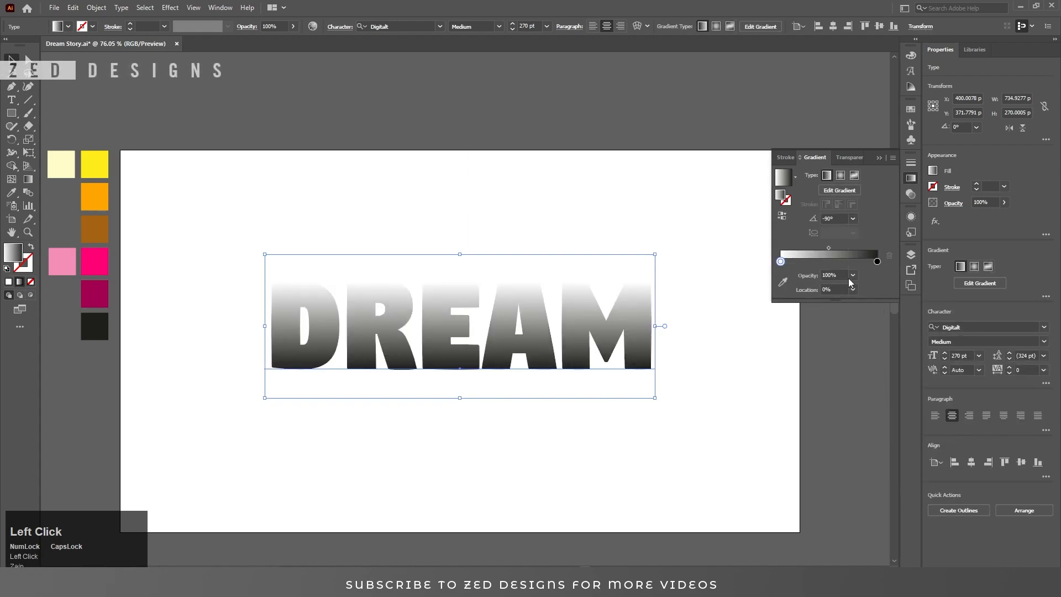
Colour the gradient's end stop orange and its start stop yellow, sampling the palette swatches beside the artboard
click(877, 262)
click(783, 282)
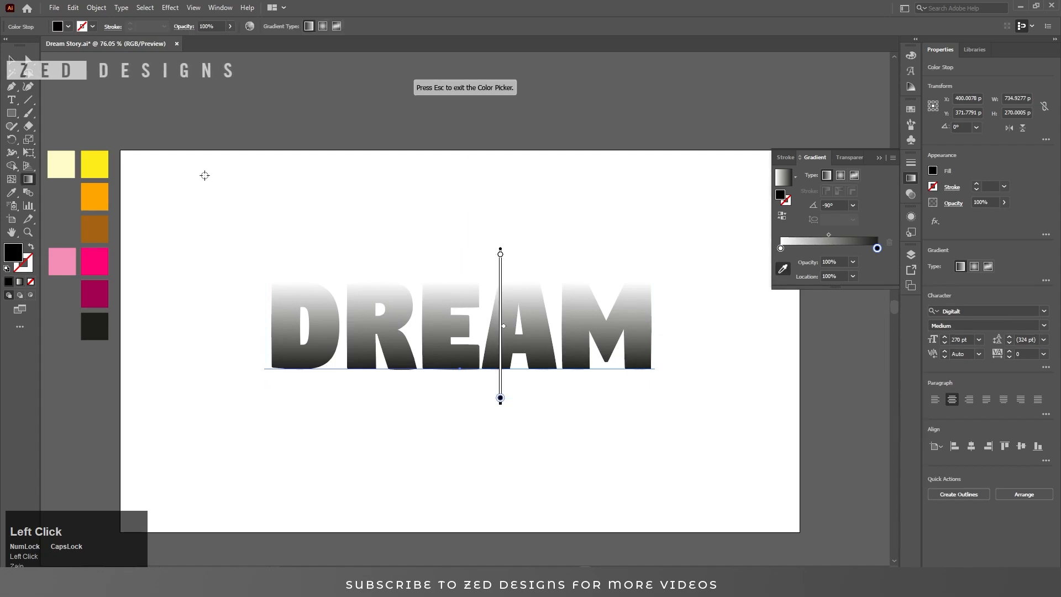
click(92, 168)
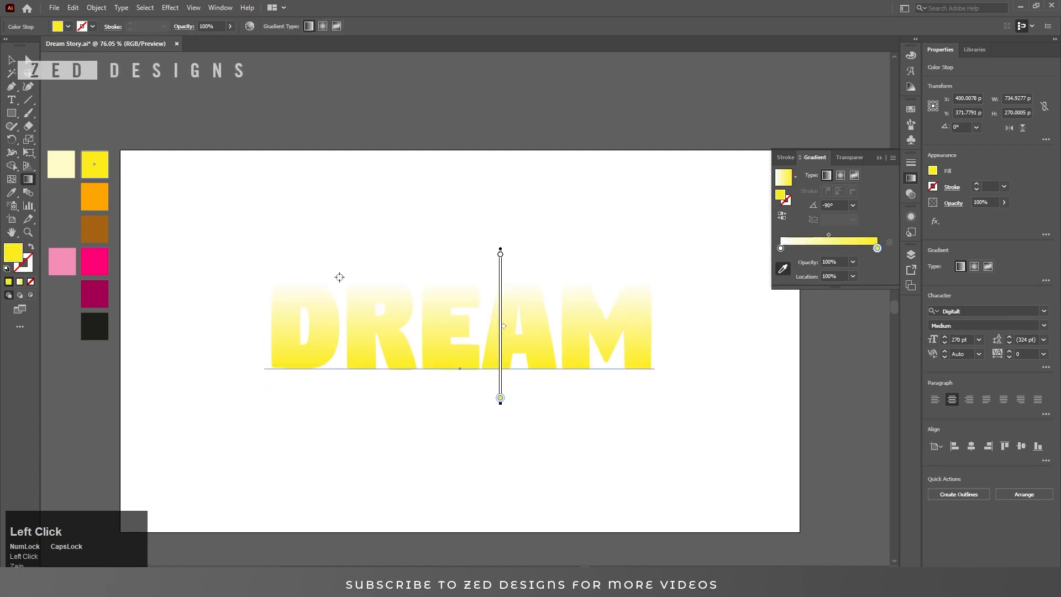
click(94, 197)
click(780, 249)
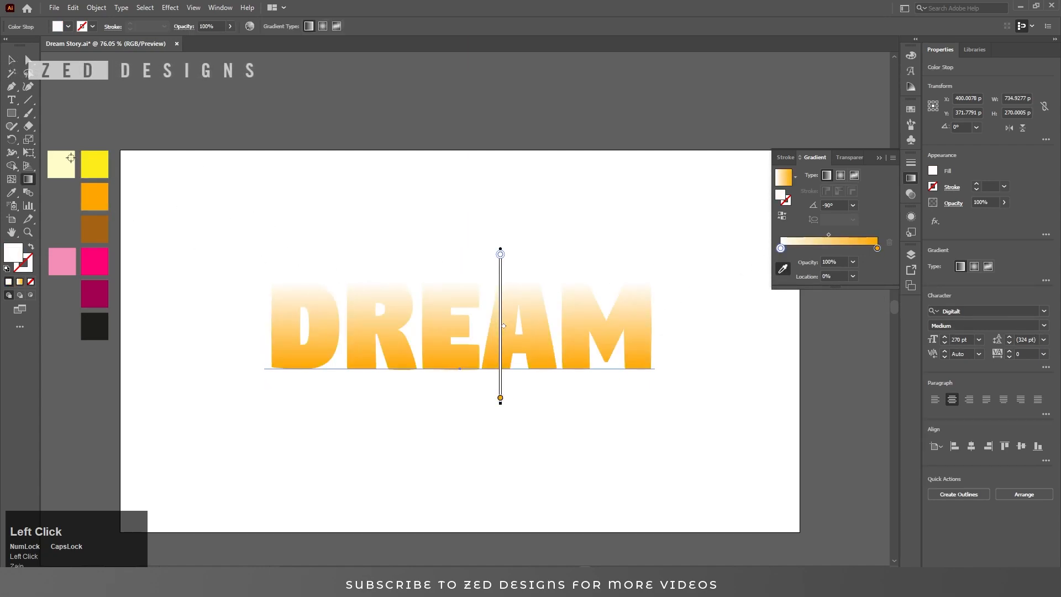
click(94, 164)
key(v)
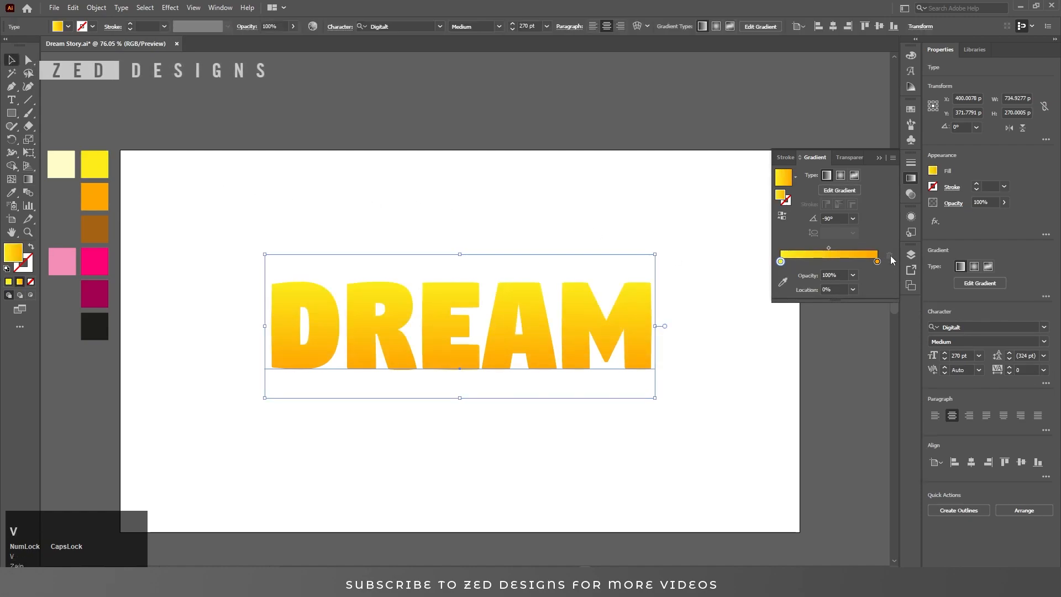
Duplicate the gradient fill and recolour the lower copy with the pale cream swatch
click(911, 216)
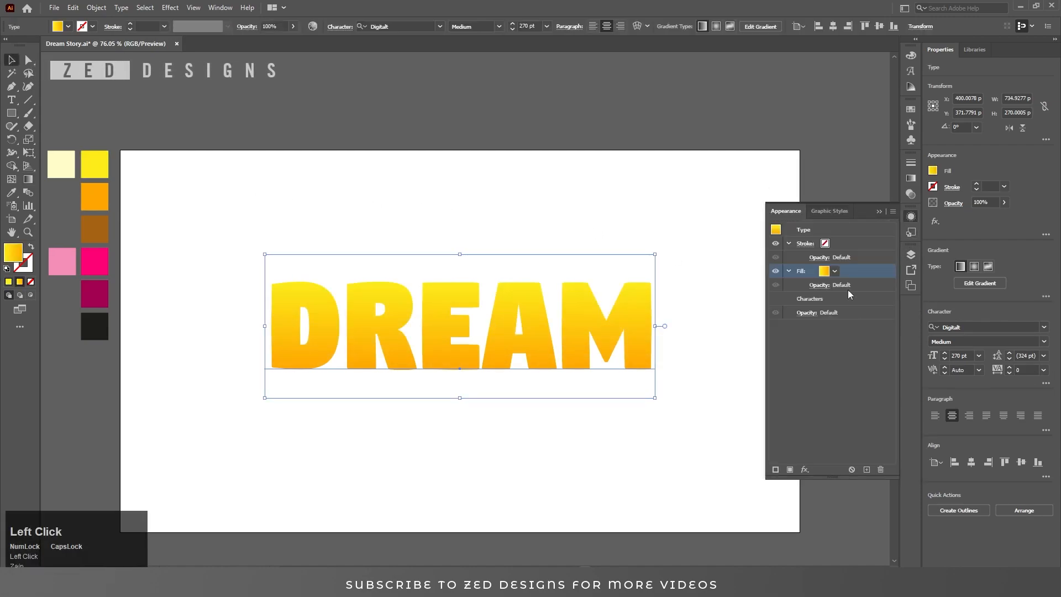
click(867, 471)
click(851, 297)
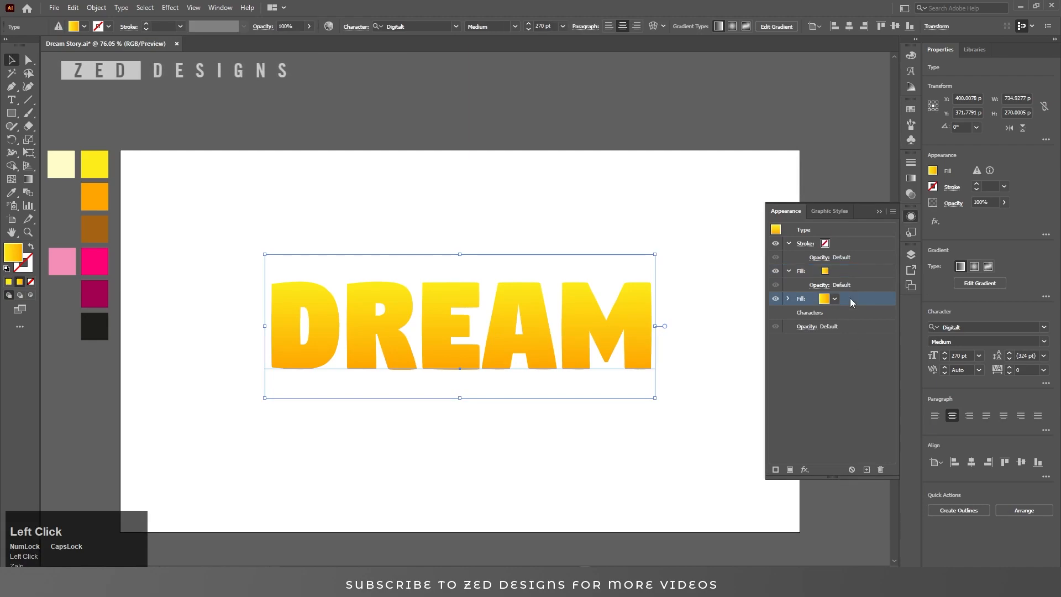
key(i)
click(59, 161)
key(v)
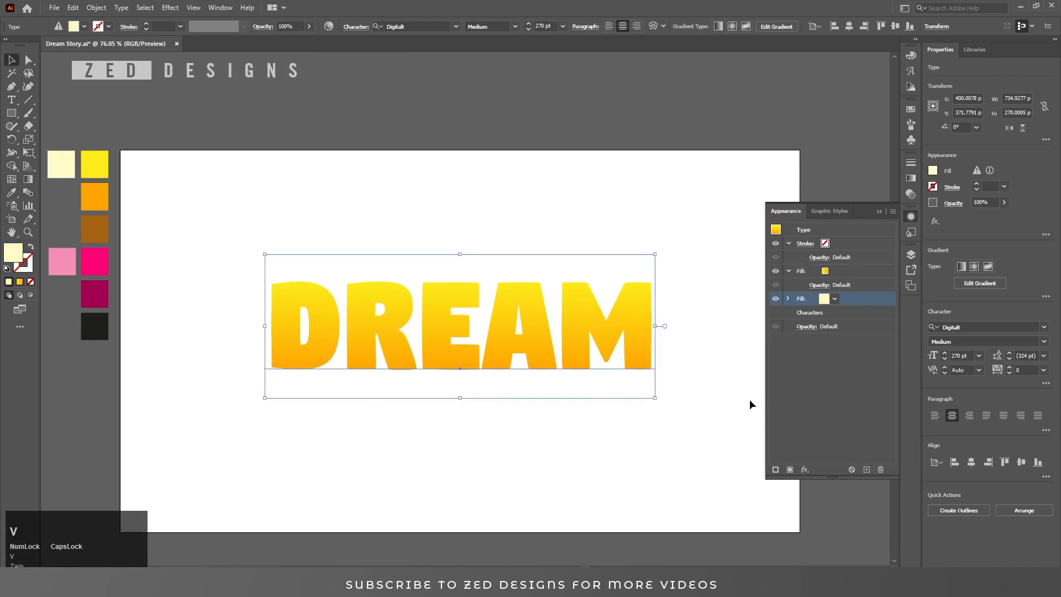
Add a Transform effect to the cream fill with a vertical move of -5 px
click(804, 469)
mouse_move(863, 245)
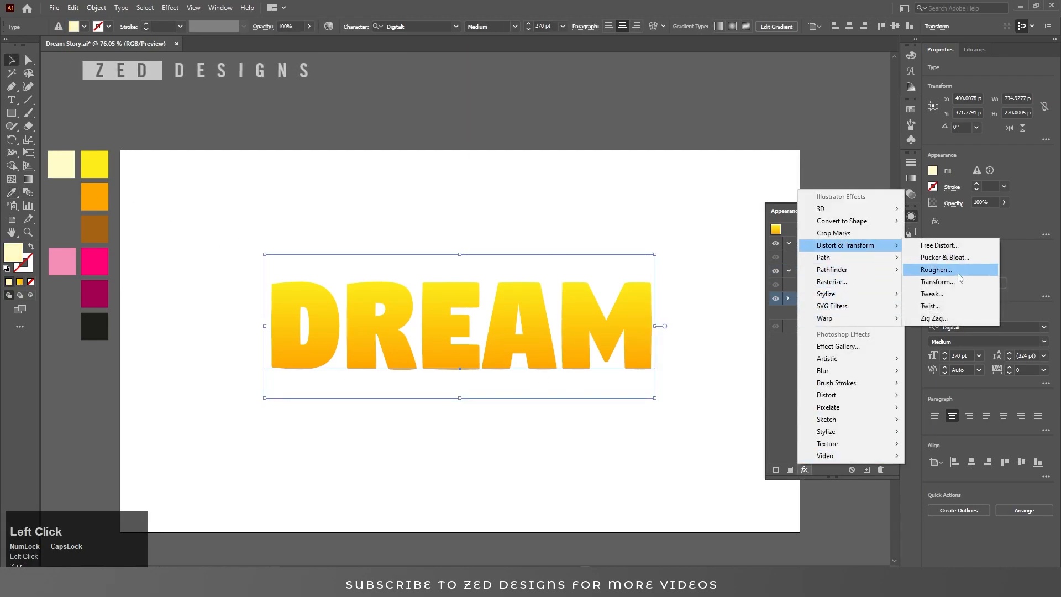
click(948, 287)
key(Tab)
key(Tab)
key(Tab)
text(5)
key(shift+Tab)
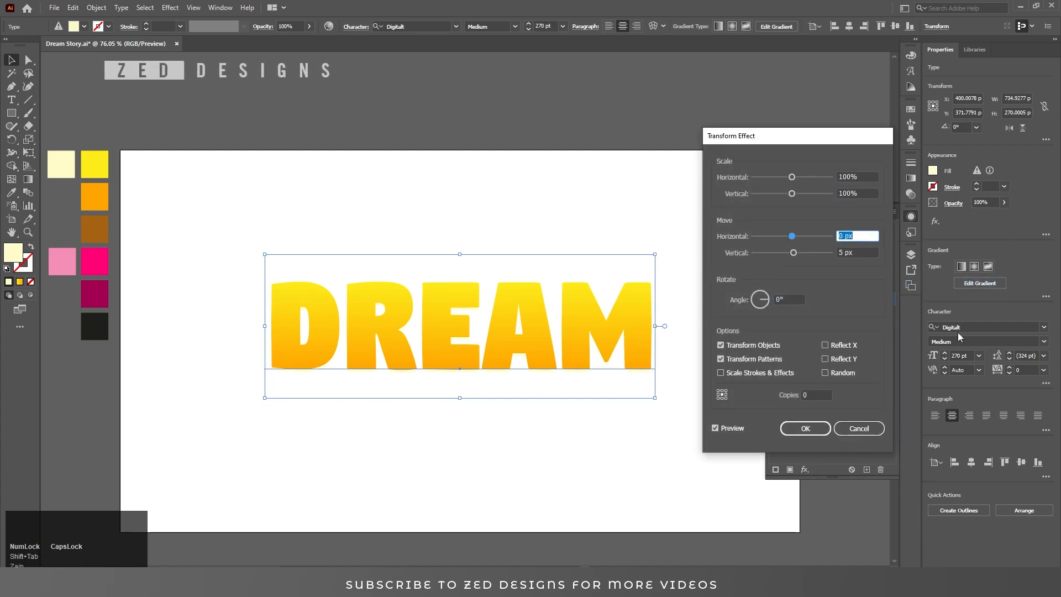
key(Tab)
key(Home)
key(shift+Tab)
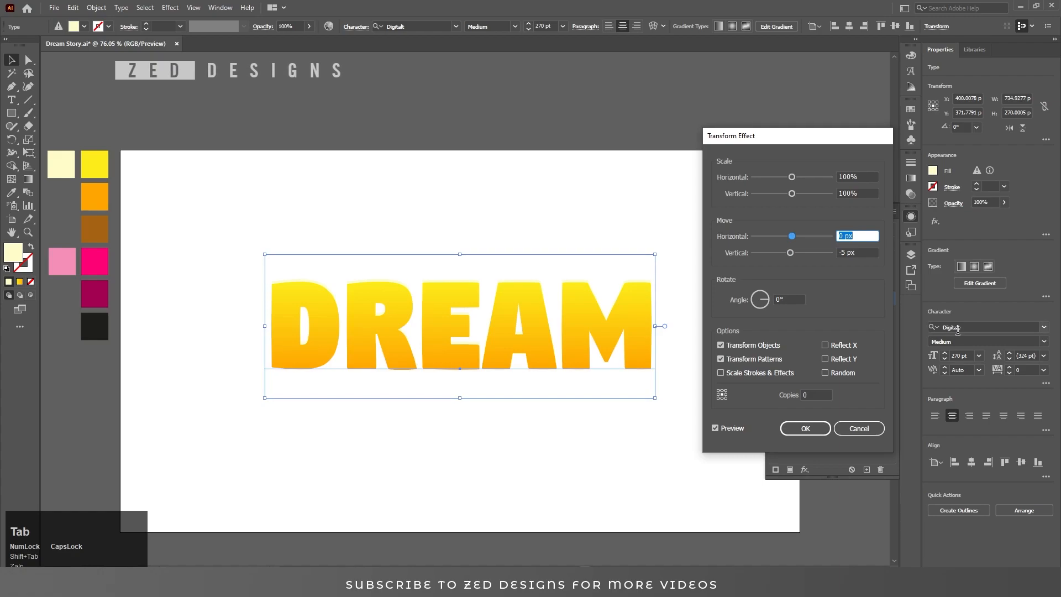
key(Return)
Duplicate the cream fill and recolour the lower copy with the brown swatch
click(866, 469)
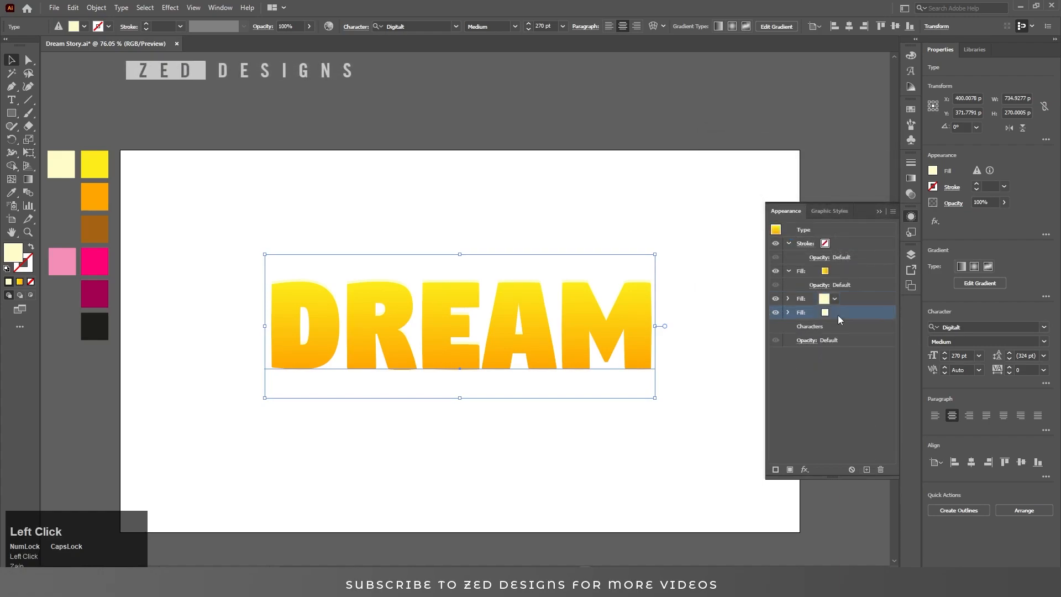
click(94, 229)
key(v)
Edit the brown fill's Transform effect, setting its vertical move to 15 px
click(788, 311)
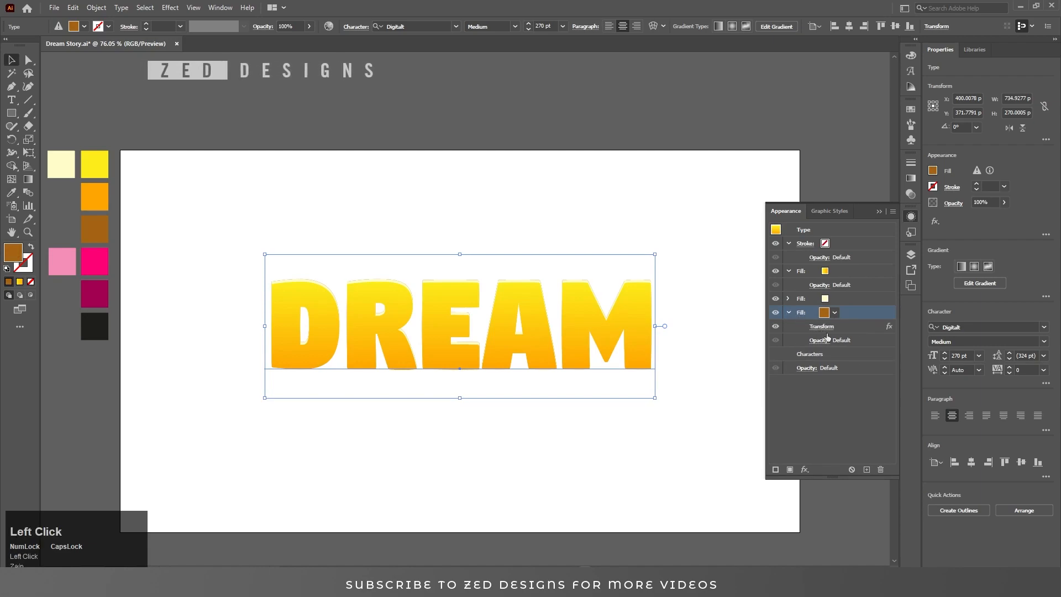
click(825, 329)
key(Tab)
key(Tab)
key(Tab)
text(20)
key(Tab)
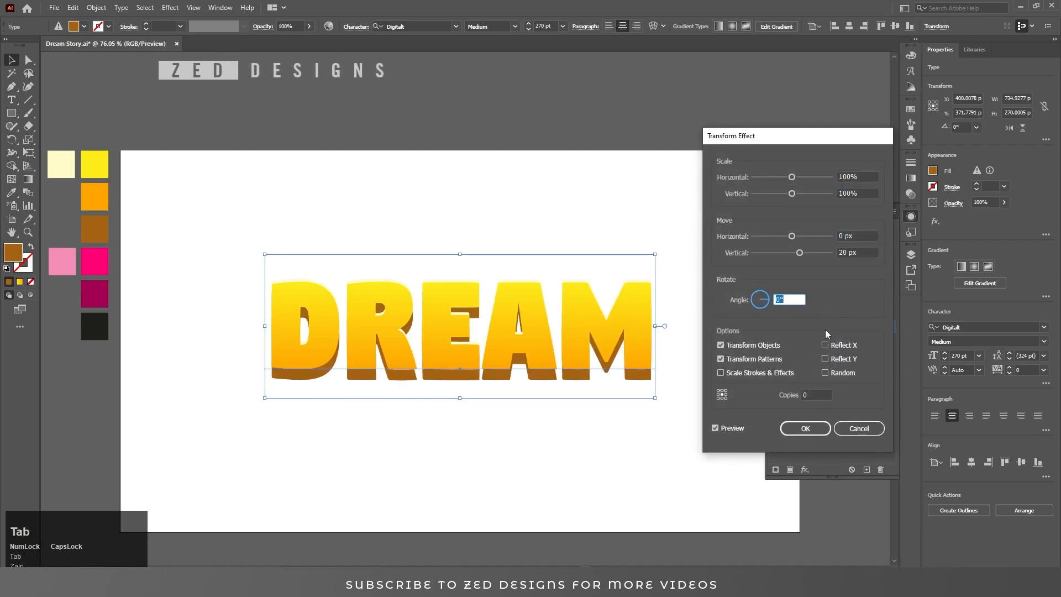
key(shift+Tab)
text(15)
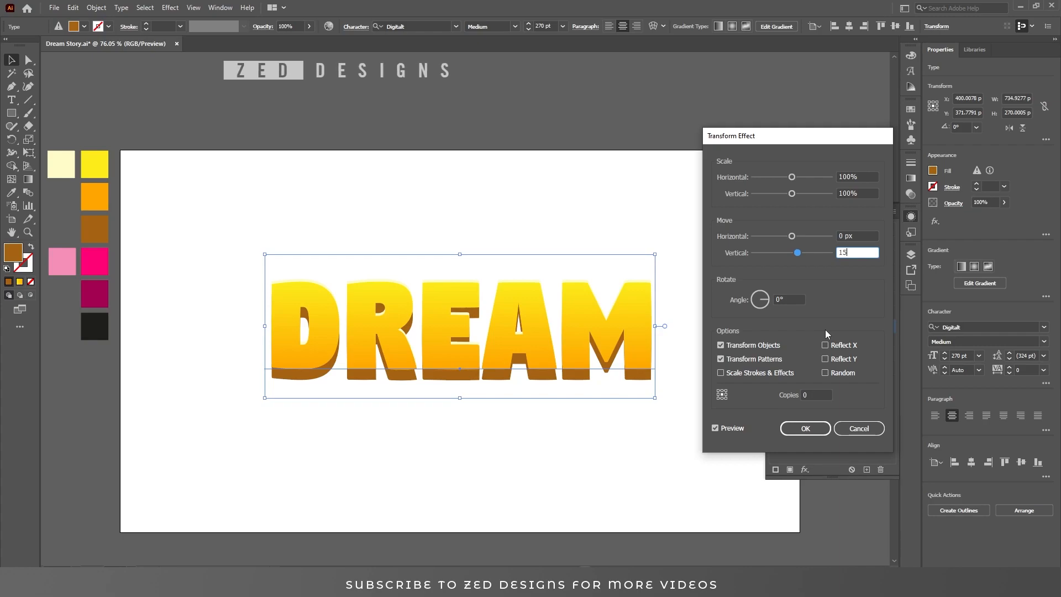
click(819, 429)
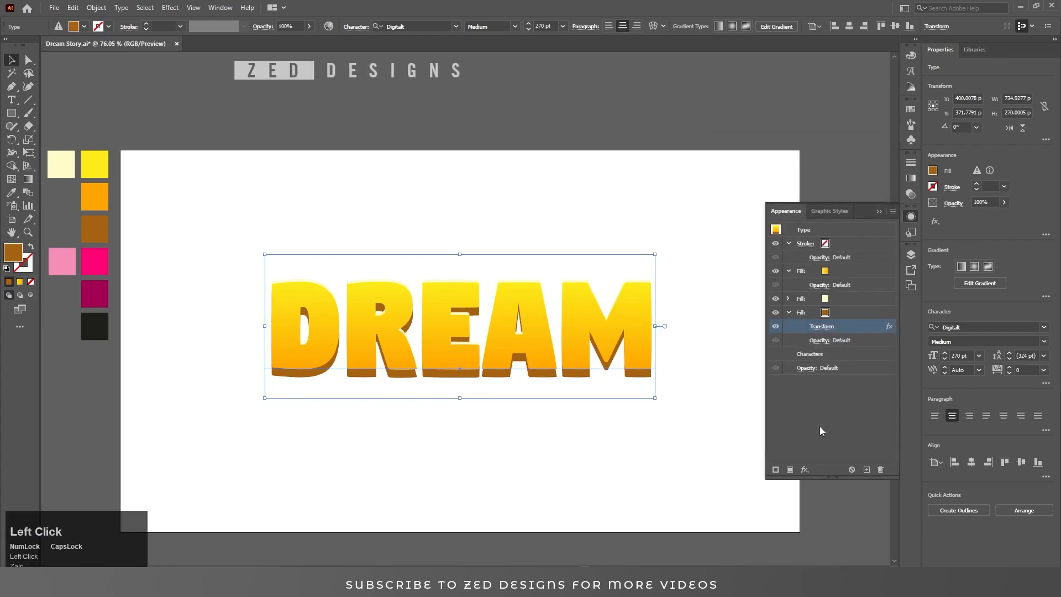
click(839, 418)
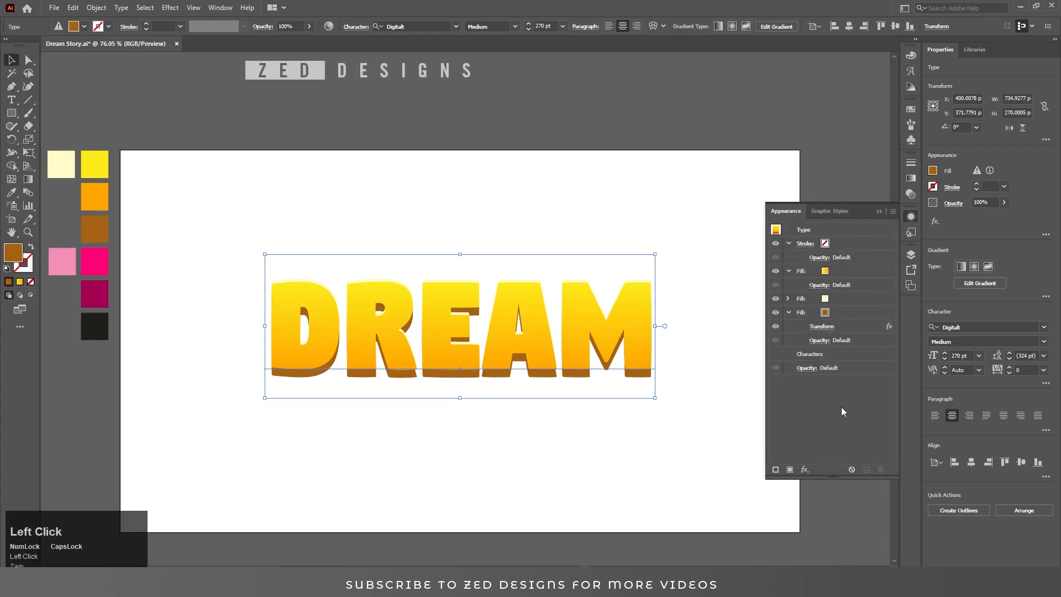
Duplicate the brown fill and recolour the lower copy with the bright pink swatch
click(853, 314)
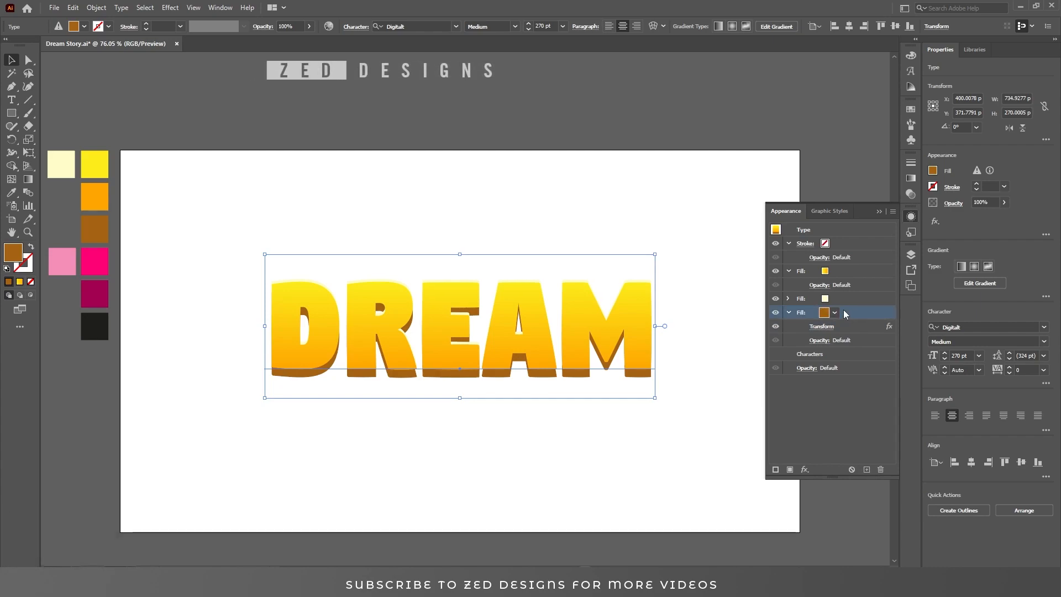
click(845, 312)
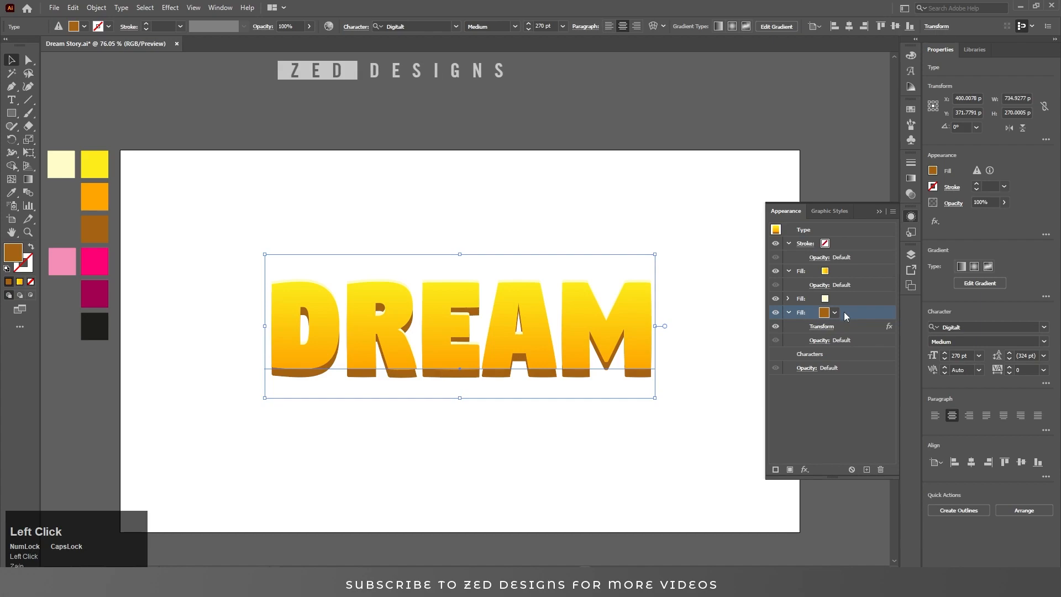
click(788, 271)
click(788, 298)
click(867, 469)
click(843, 310)
key(i)
click(99, 262)
key(v)
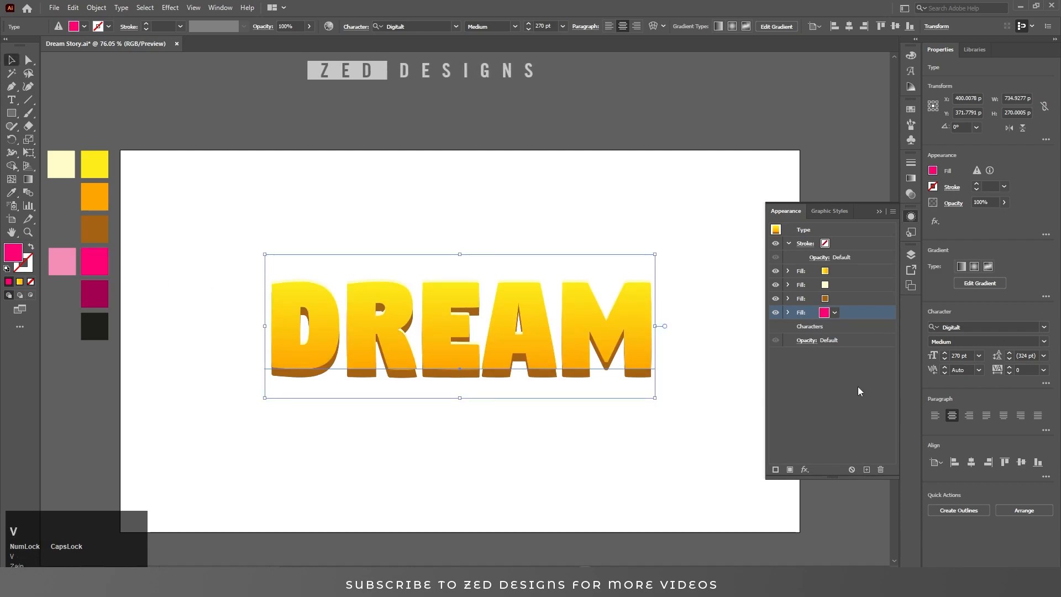
Add an Offset Path effect to the bright pink fill with an offset of 13 px
click(805, 470)
mouse_move(832, 258)
click(946, 256)
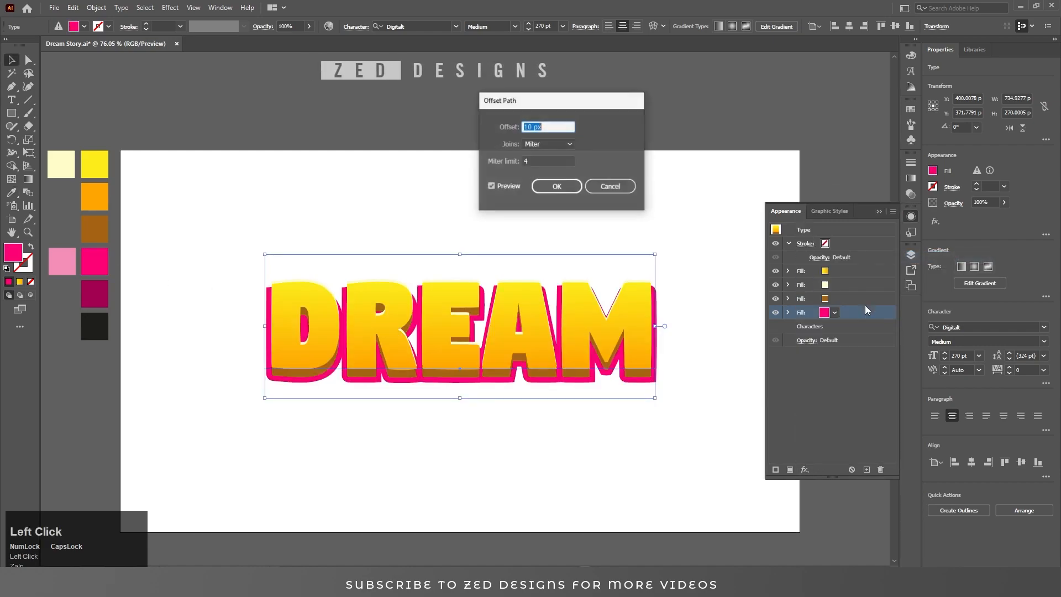
key(Up)
key(Up)
key(Up)
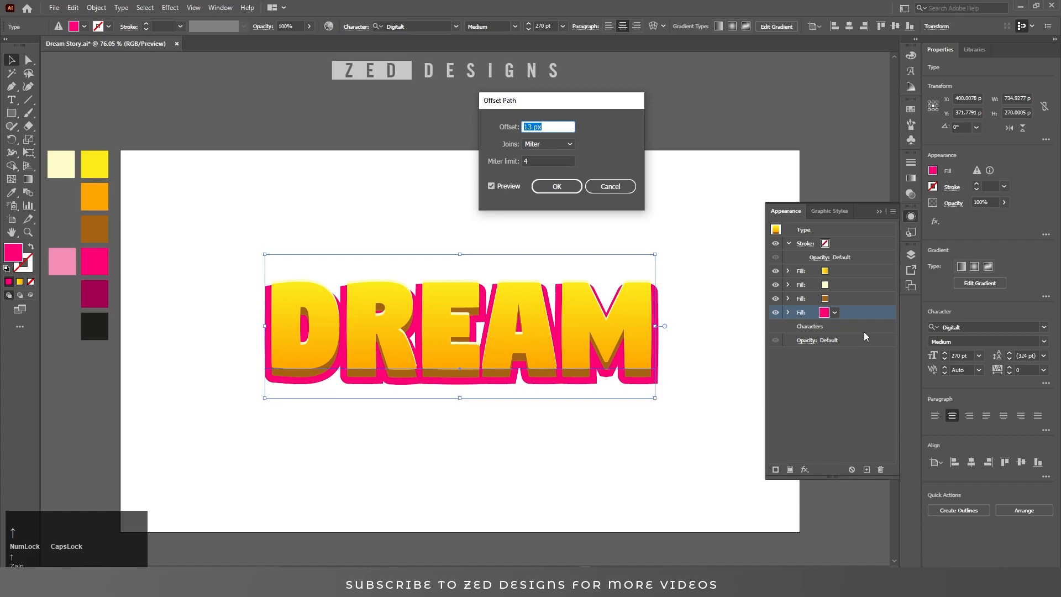
key(Return)
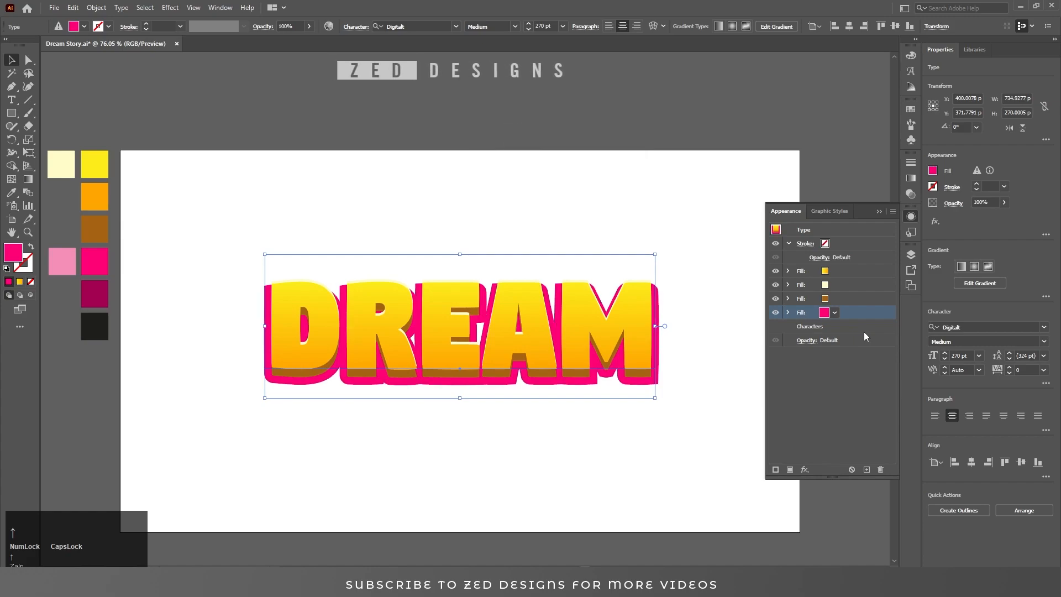
Edit the bright pink fill's Transform effect, setting its vertical move to 5 px
click(789, 312)
click(824, 344)
key(Tab)
key(Tab)
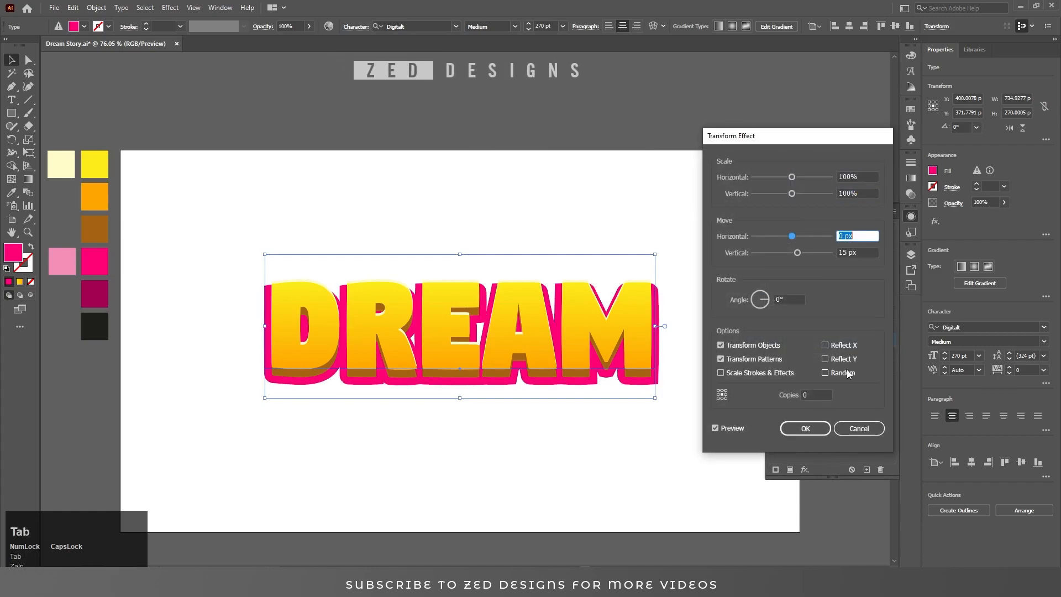
key(Tab)
key(Down)
key(Down)
key(Down)
key(Down)
key(Down)
key(Down)
key(Down)
key(Down)
key(Down)
key(Down)
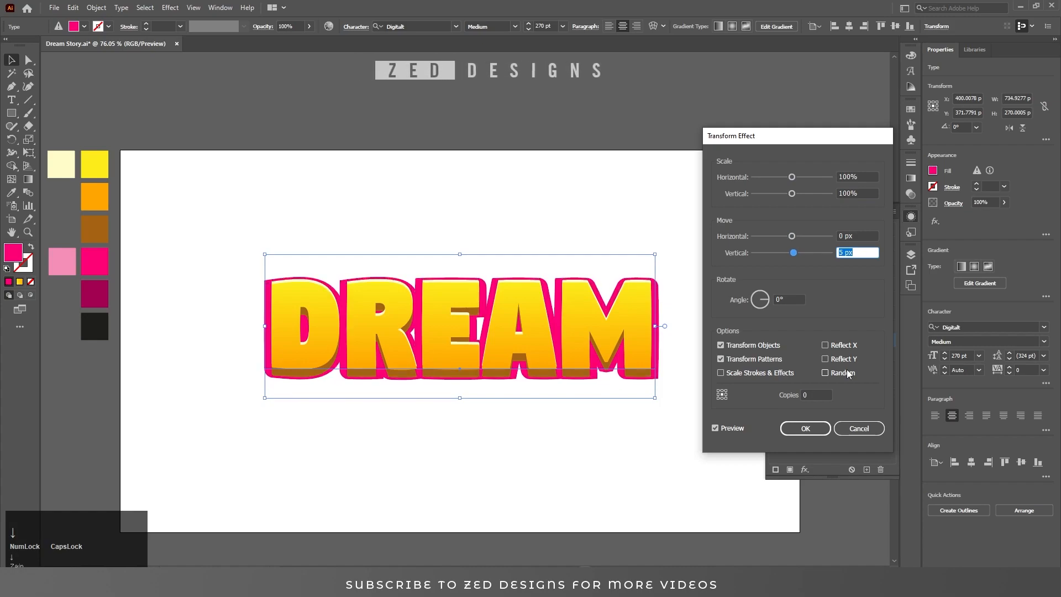
click(793, 432)
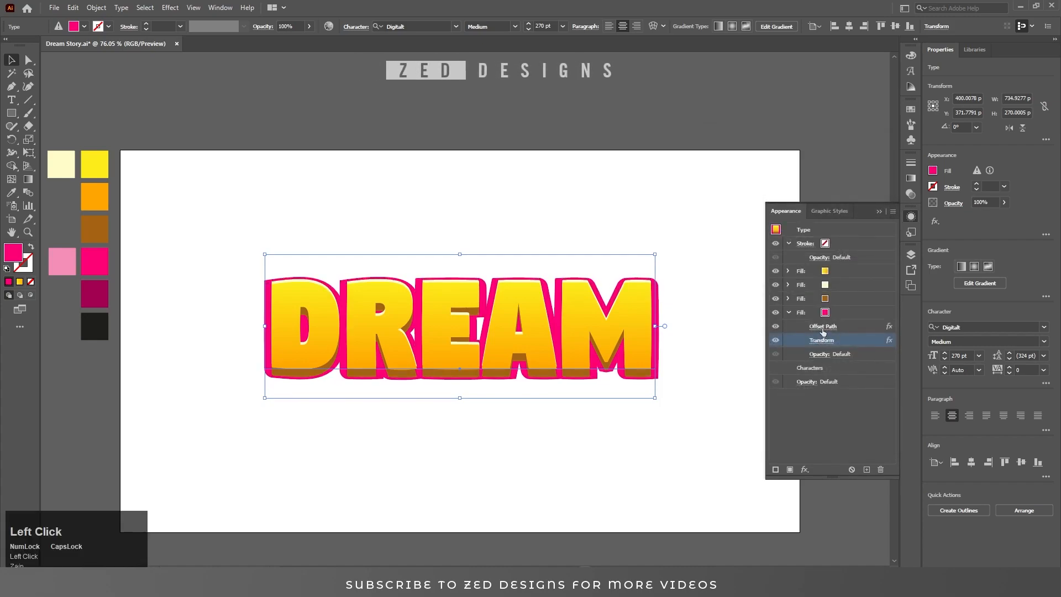
Set the bright pink fill's Offset Path offset to 20 px
click(823, 327)
key(Up)
key(Up)
key(Up)
key(Up)
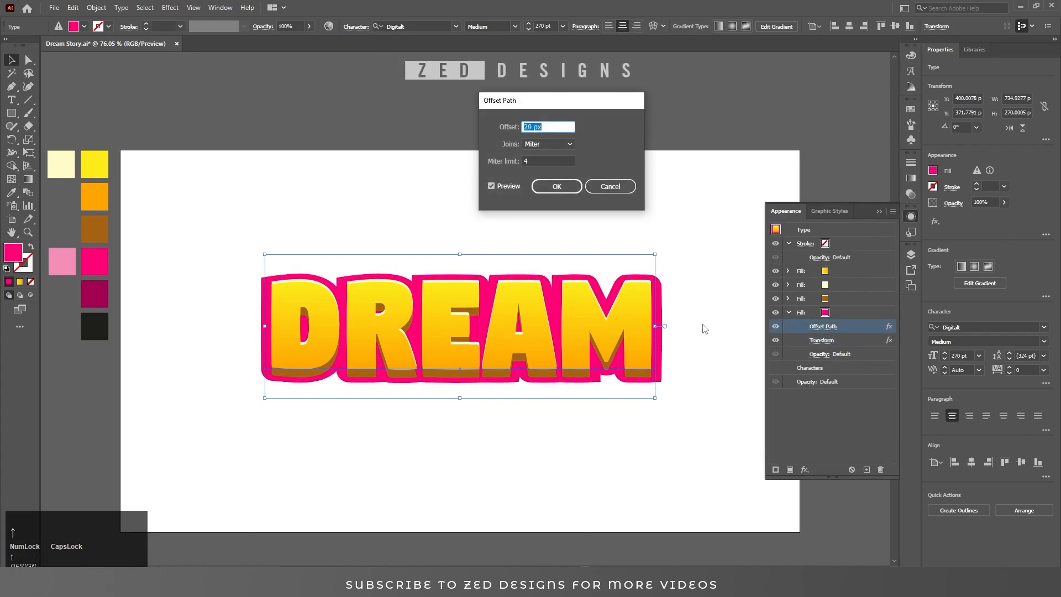
click(557, 186)
Duplicate the bright pink fill and recolour the lower copy with the dark magenta swatch
click(843, 314)
click(867, 469)
click(841, 370)
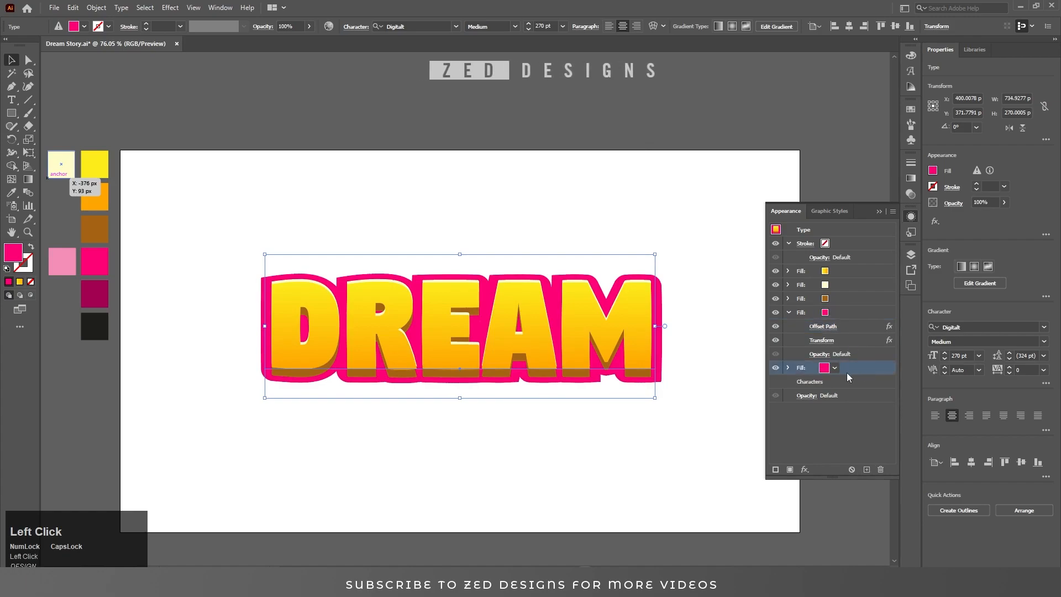
key(i)
click(94, 293)
key(v)
Edit the dark magenta fill's Transform effect, setting its vertical move to 1 px
click(805, 470)
click(830, 393)
click(788, 368)
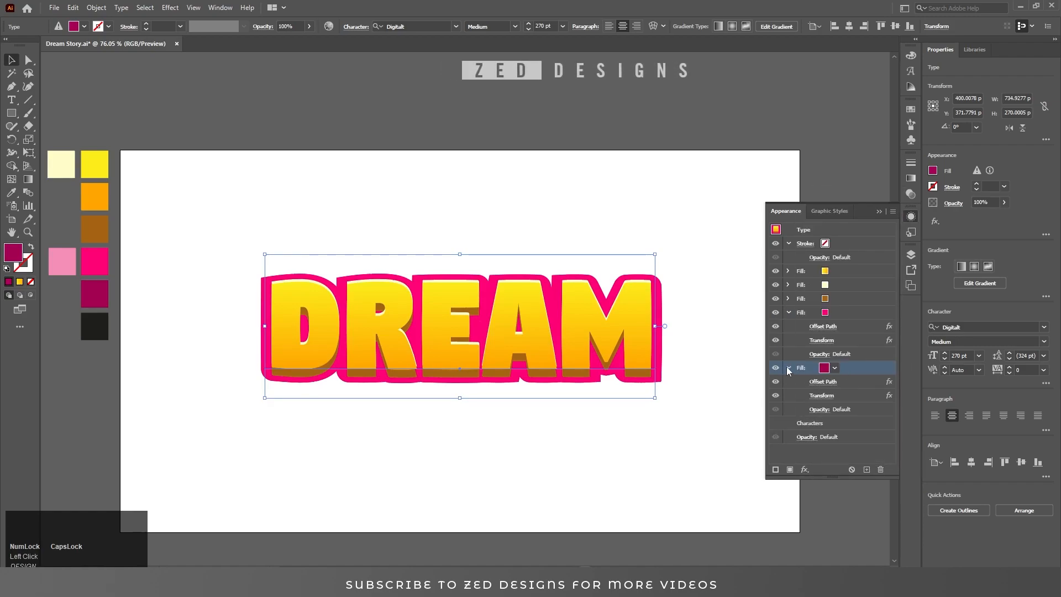
click(830, 395)
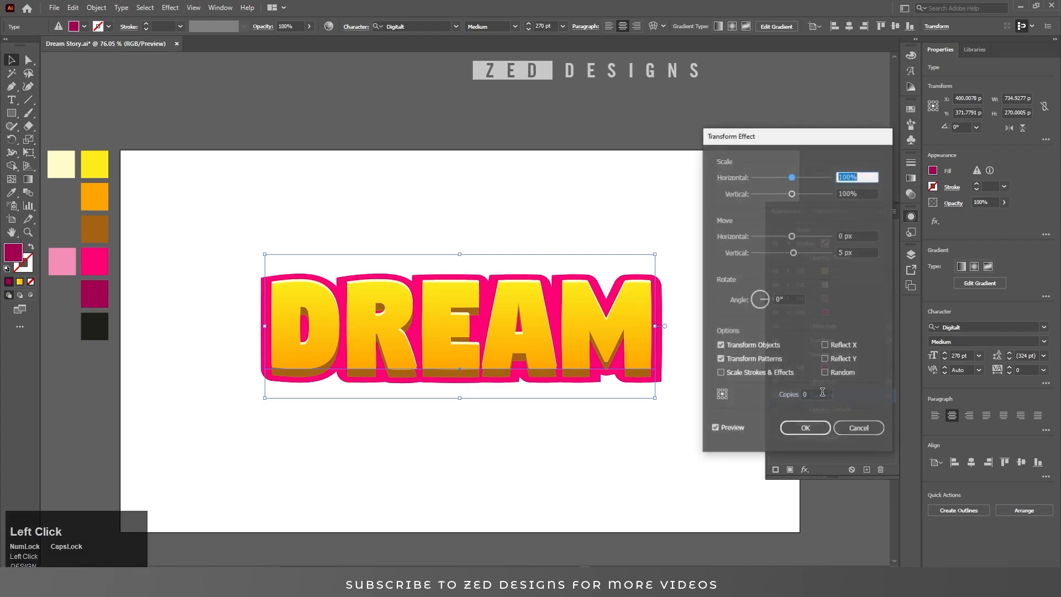
click(867, 252)
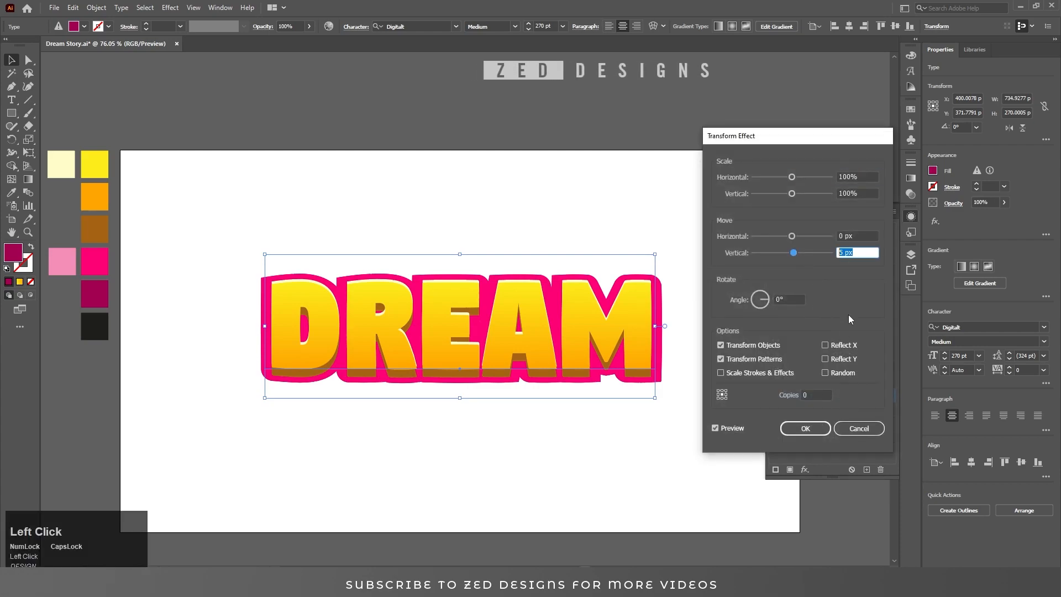
text(-2)
key(Tab)
key(shift+Tab)
text(1)
key(Tab)
key(shift+Tab)
key(Return)
Duplicate the dark magenta fill to add another layer beneath it
click(789, 367)
click(841, 369)
click(867, 469)
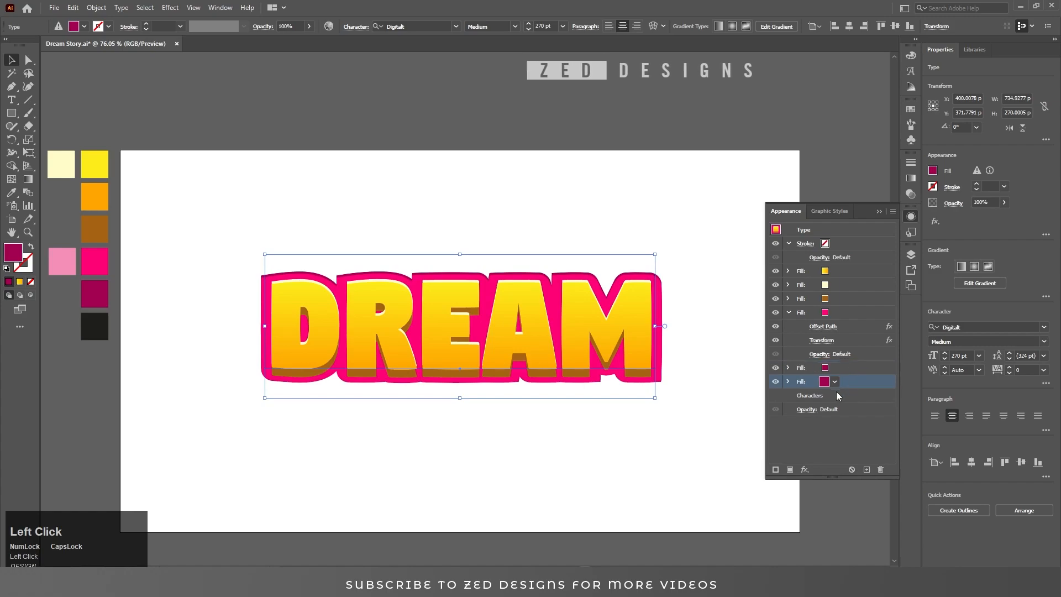
click(805, 470)
mouse_move(829, 246)
click(948, 293)
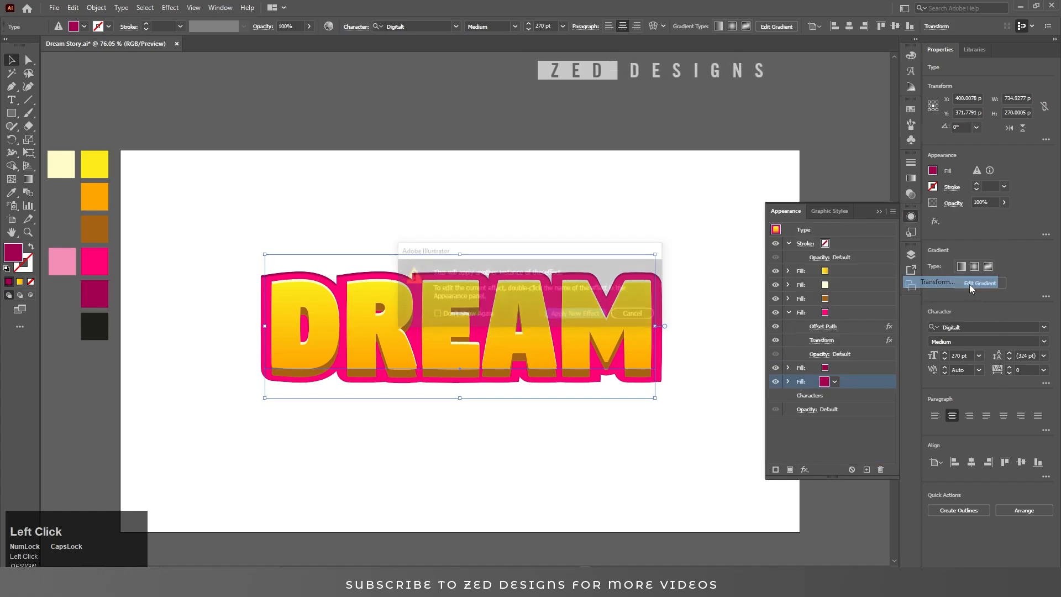
key(Escape)
Apply a second Transform effect to the lowest dark magenta fill with a vertical move of 0.5 px
click(804, 469)
mouse_move(854, 246)
click(946, 282)
click(575, 314)
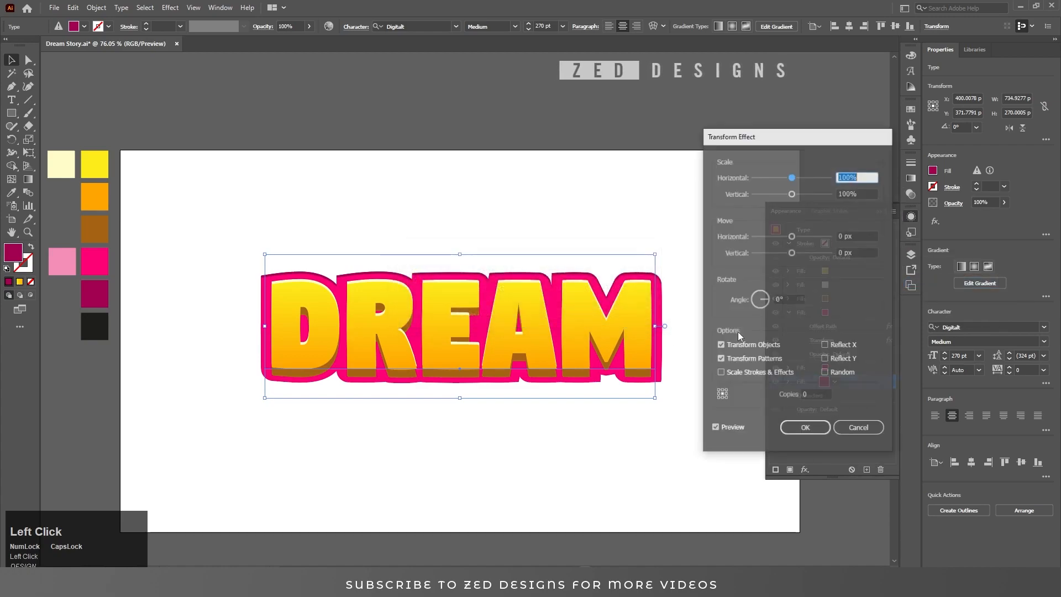
click(851, 253)
key(BackSpace)
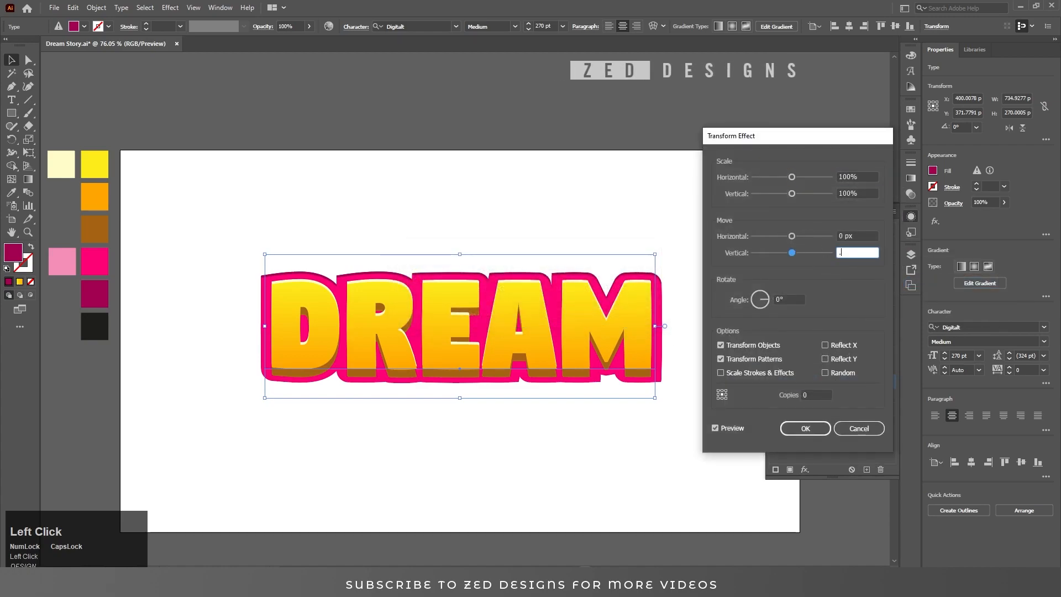
key(Tab)
Set the new Transform effect's number of copies to 50 to extrude the lowest fill downward
click(817, 394)
text(40)
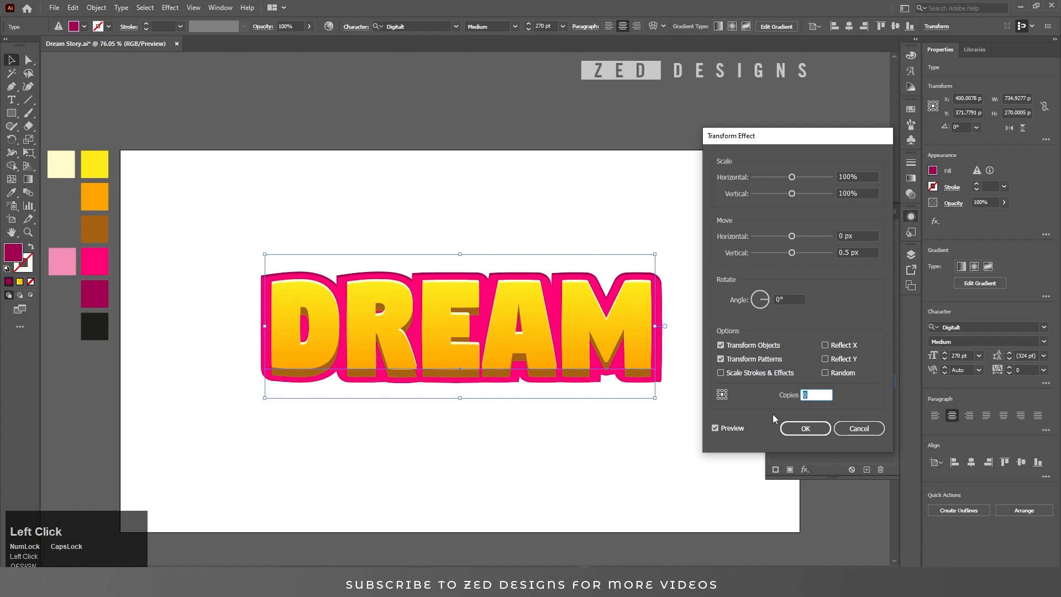
key(Tab)
key(shift+Tab)
text(50)
key(Tab)
key(shift+Tab)
text(60)
key(Tab)
key(Tab)
click(808, 394)
text(50)
key(Tab)
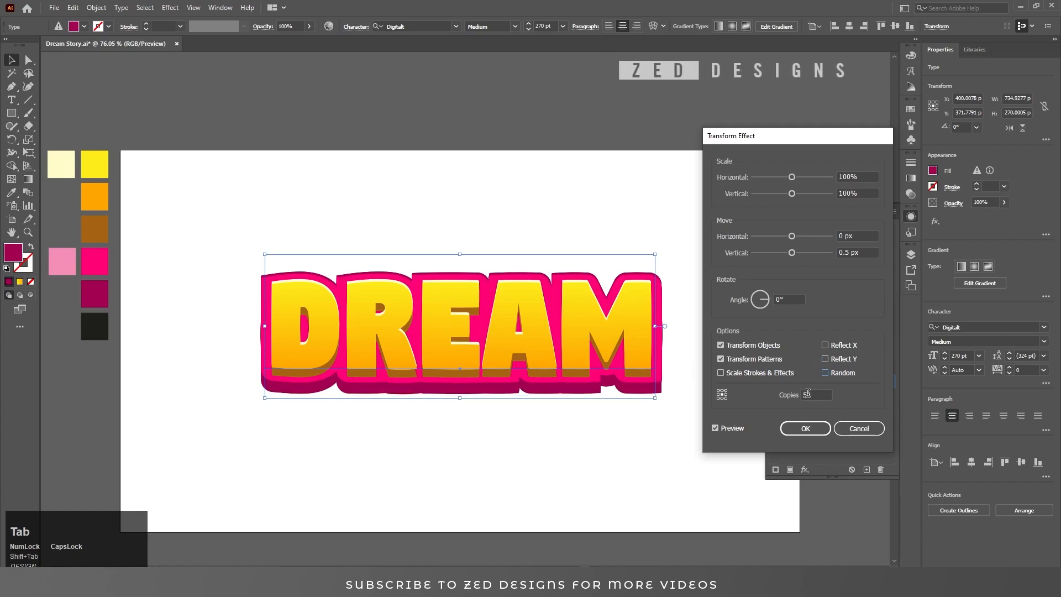
click(807, 429)
Apply a horizontal Arch warp with a 16% bend to the whole DREAM type object
click(851, 230)
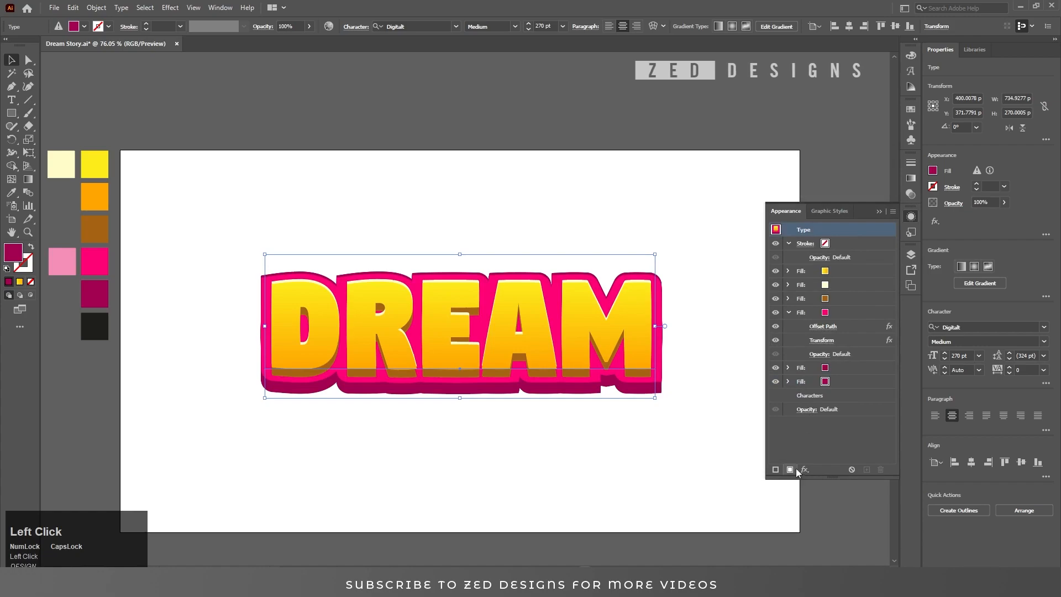
click(805, 470)
mouse_move(868, 321)
click(929, 318)
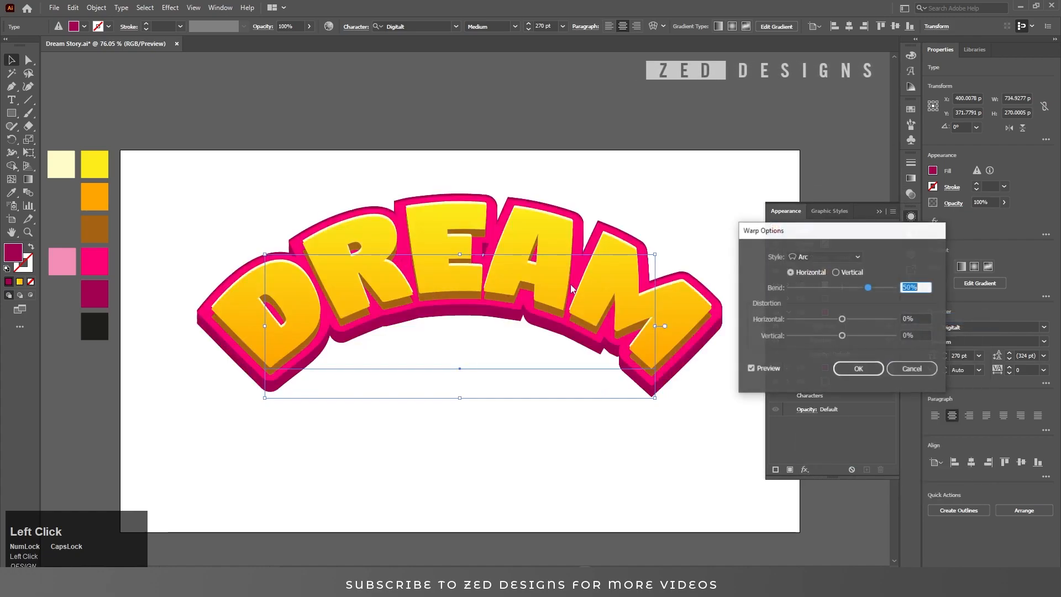
click(823, 258)
click(817, 308)
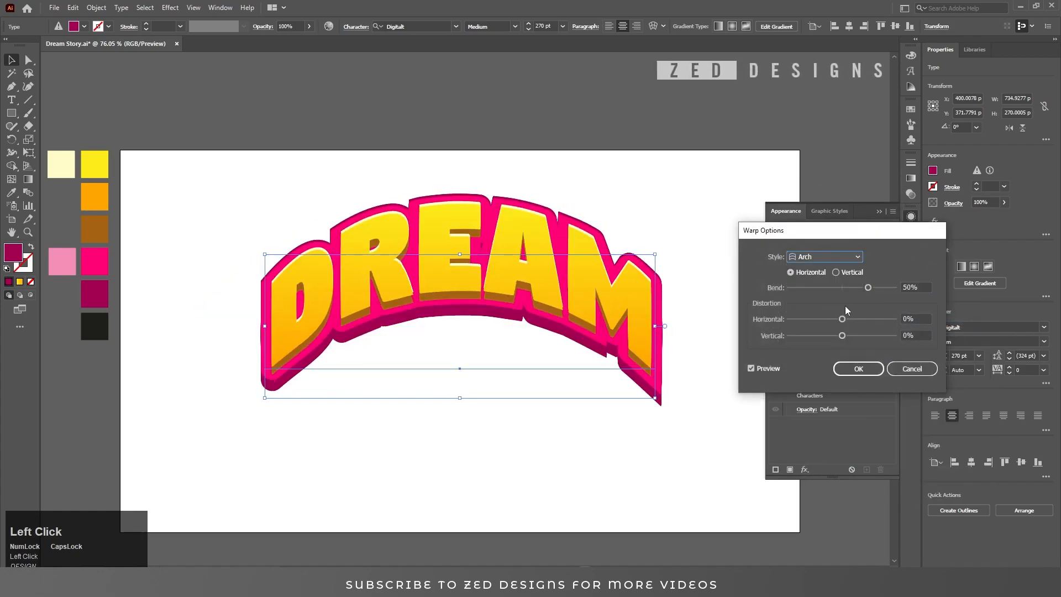
drag(867, 288, 851, 289)
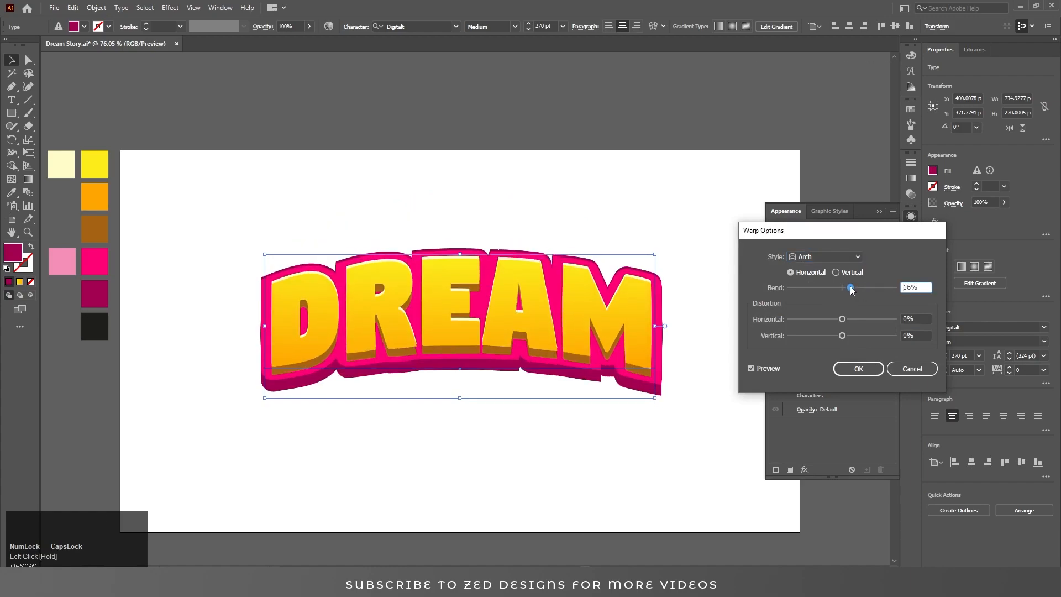
click(858, 369)
click(789, 382)
click(823, 396)
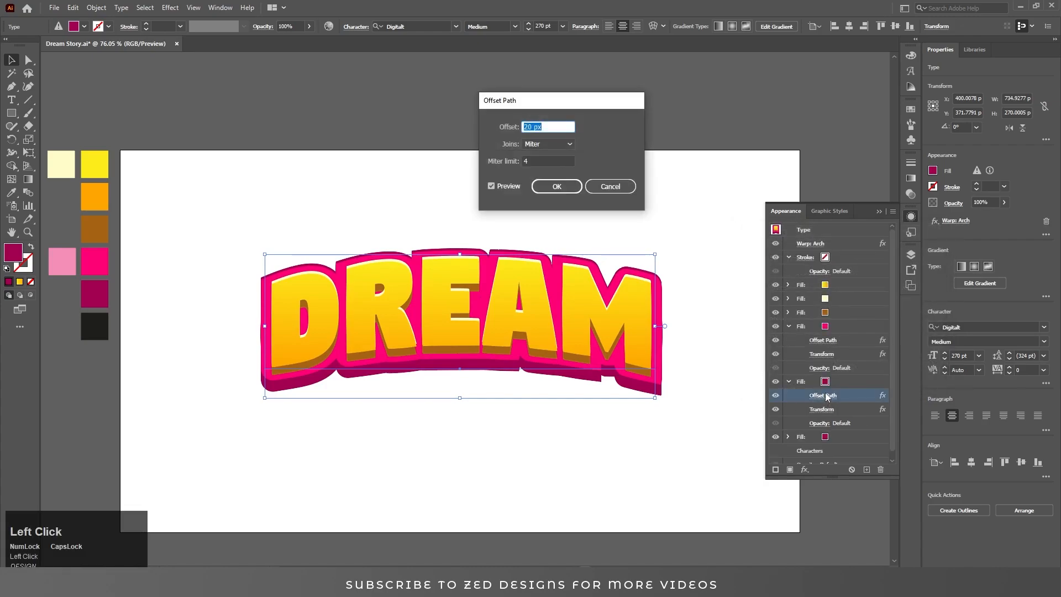
click(822, 410)
key(Tab)
key(Tab)
key(Tab)
text(0.5)
key(Tab)
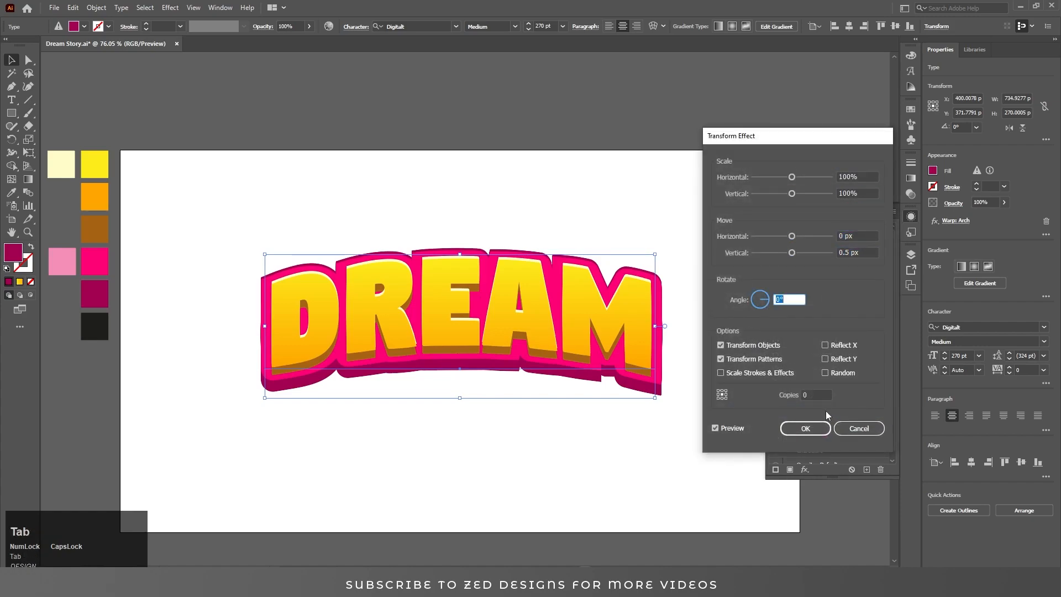
click(859, 429)
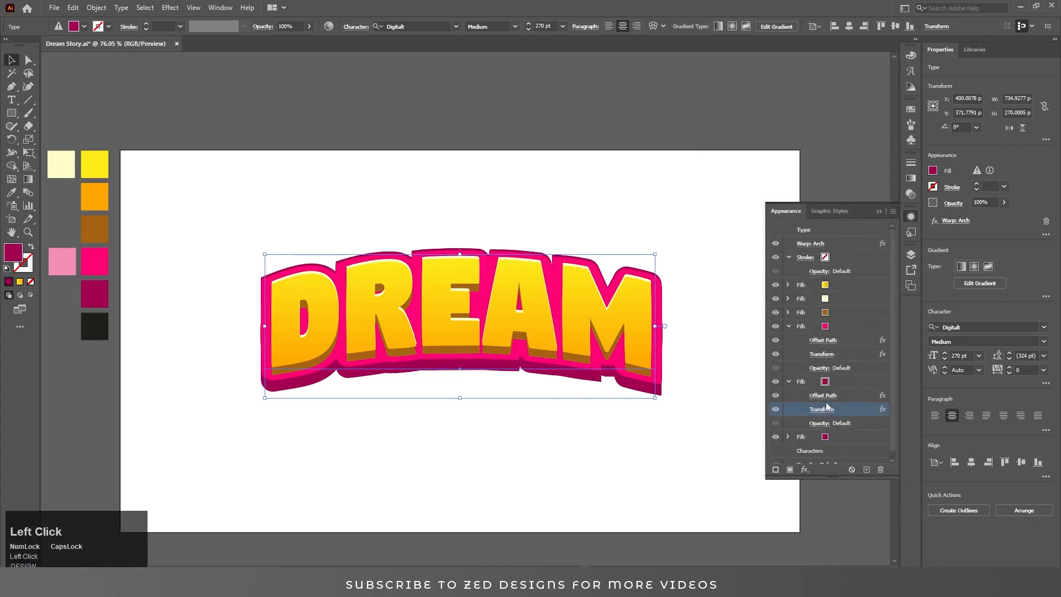
click(825, 410)
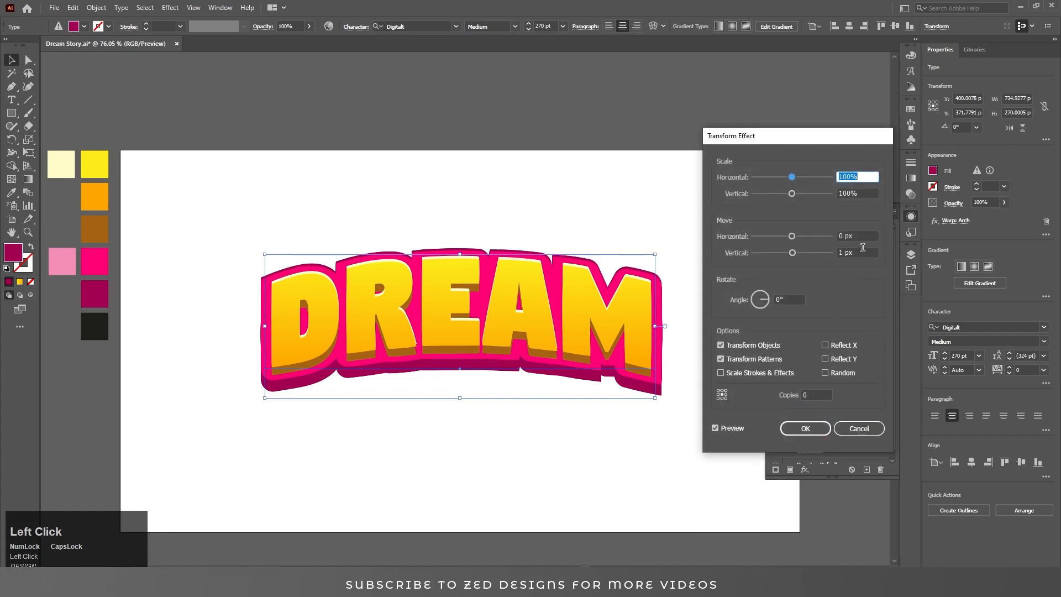
click(858, 428)
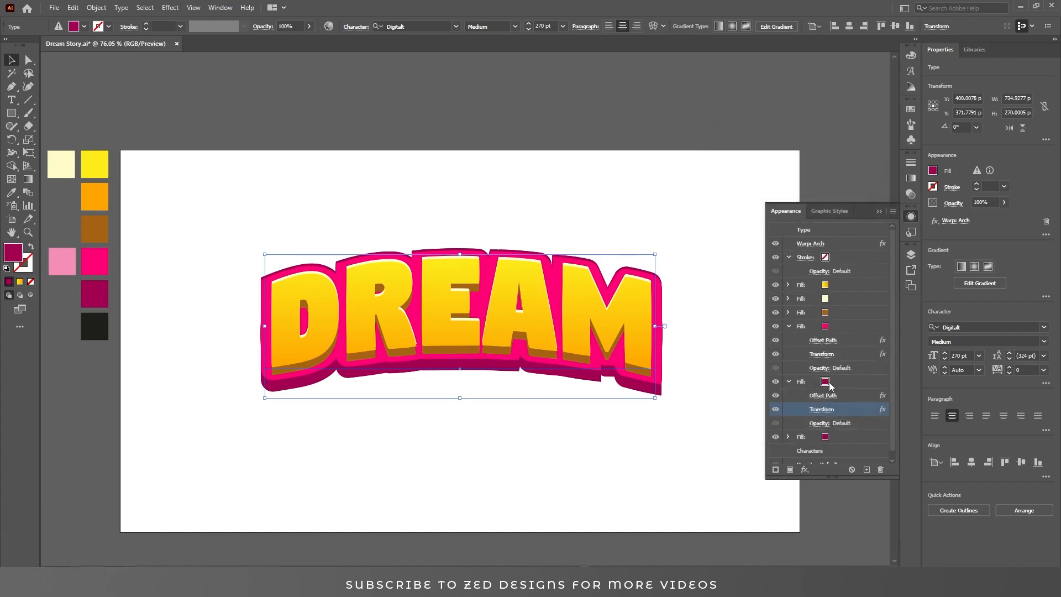
click(822, 354)
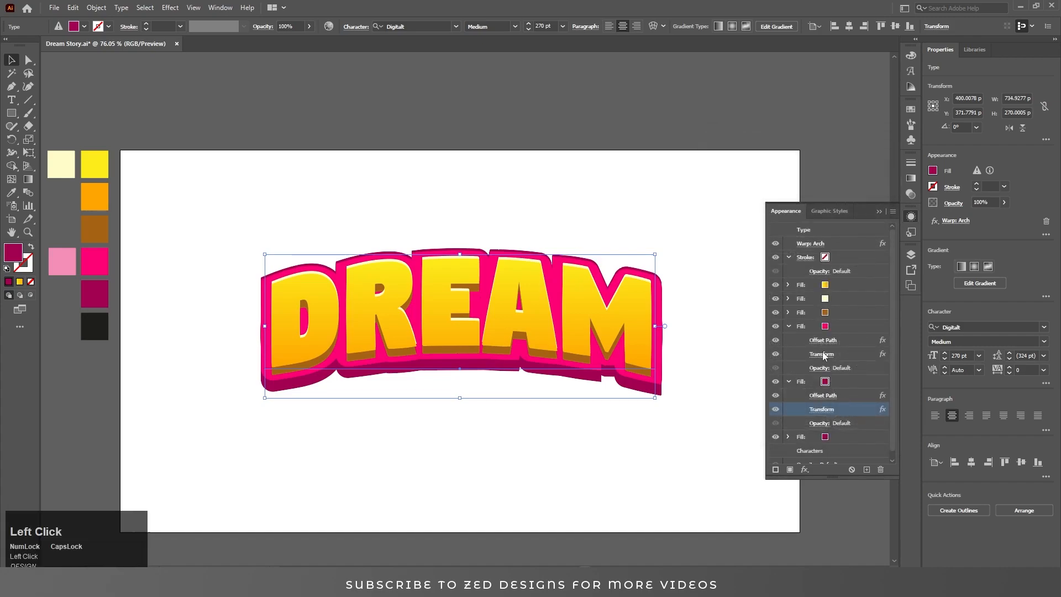
Duplicate the brown fill and recolour the lower copy black
click(789, 326)
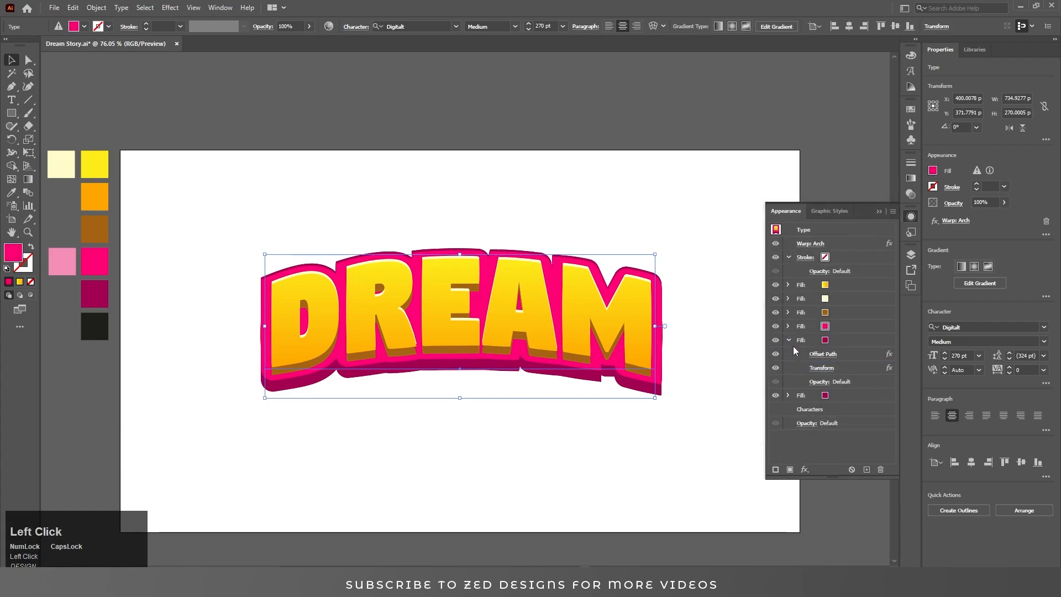
click(840, 315)
click(867, 470)
click(844, 341)
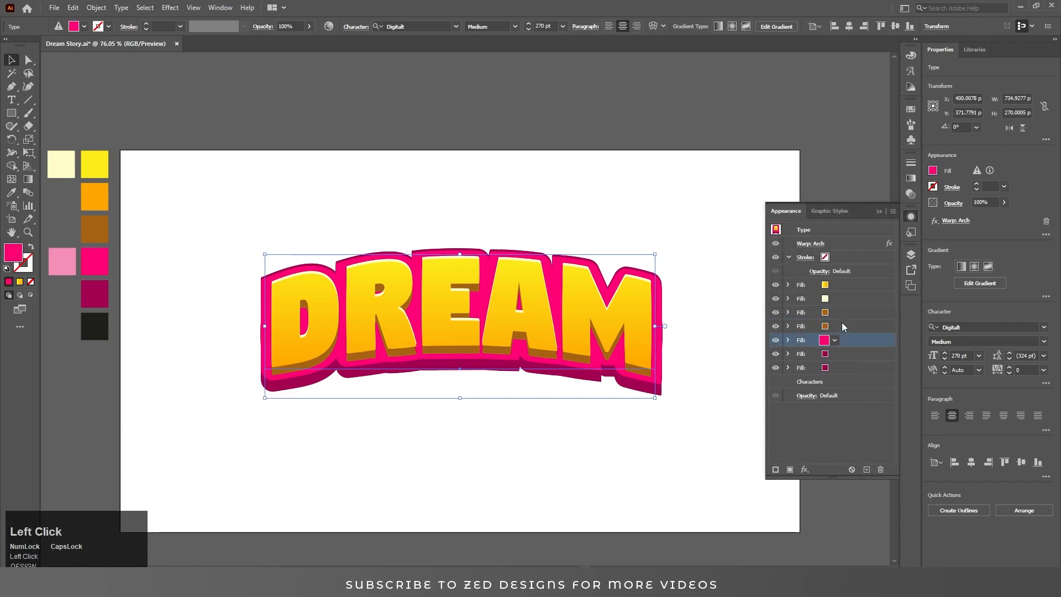
click(842, 325)
click(833, 327)
click(741, 346)
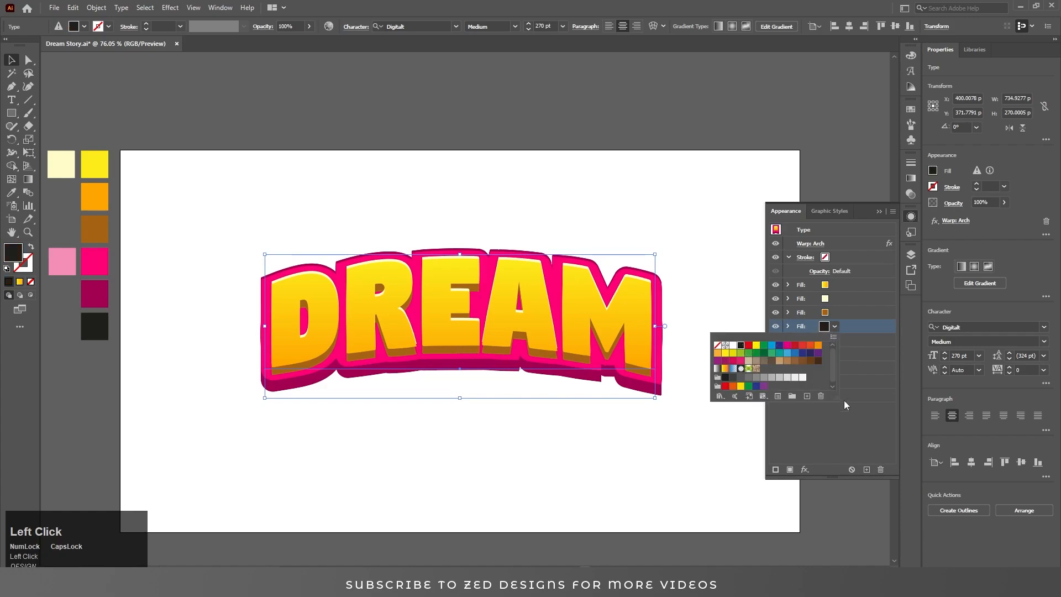
Edit the black fill's Transform effect, setting its vertical move to 20 px
click(791, 326)
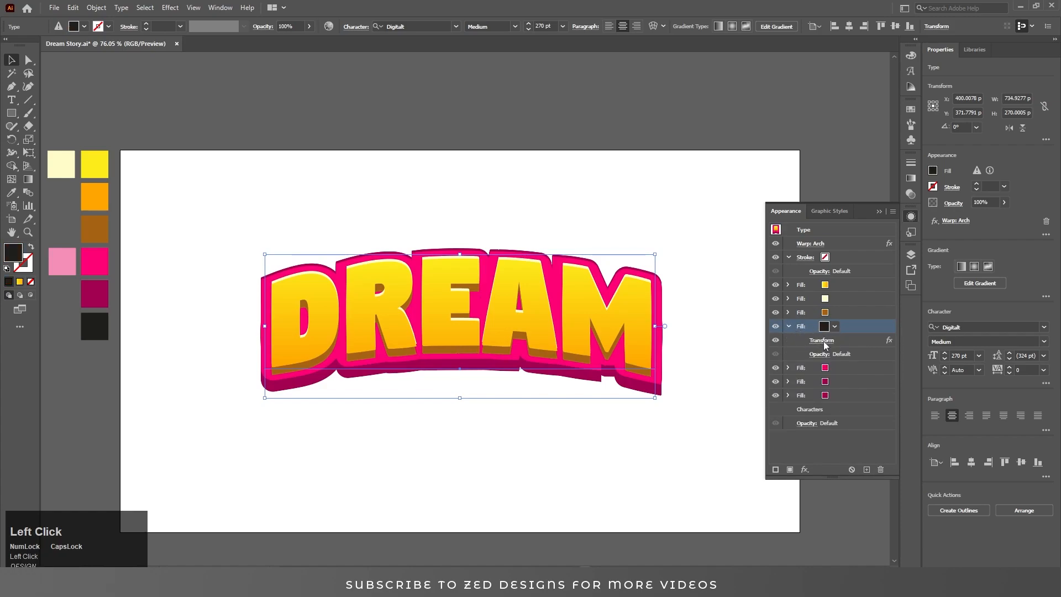
click(823, 340)
drag(860, 250, 840, 267)
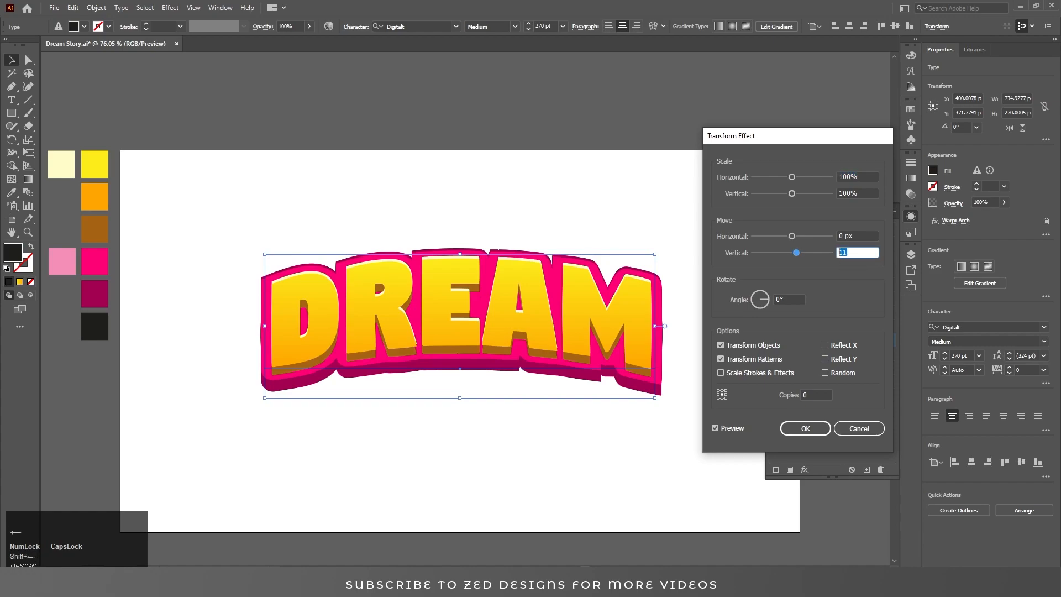
text(20)
key(Tab)
key(shift+Tab)
key(Tab)
key(Return)
Apply a Gaussian Blur with a 15 pixel radius to the black fill beneath the brown one
click(840, 328)
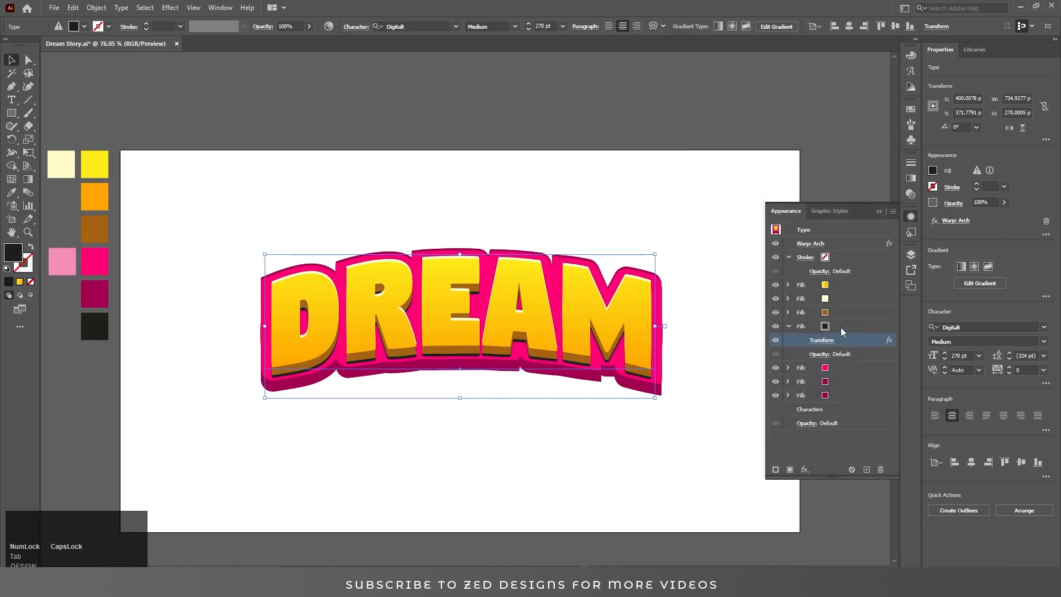
click(804, 469)
mouse_move(852, 370)
click(943, 371)
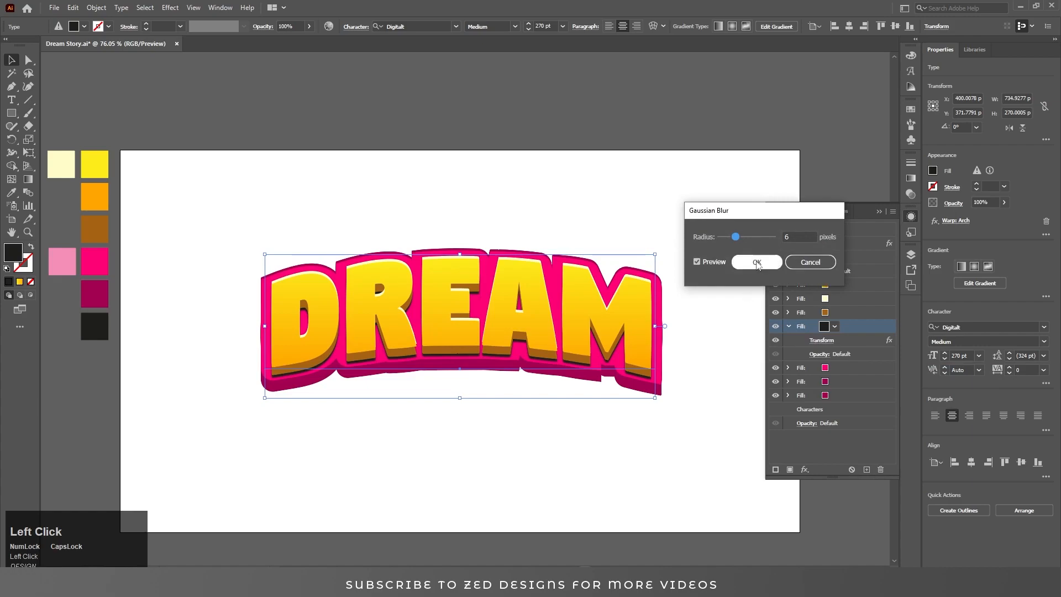
double_click(797, 235)
text(15)
key(Tab)
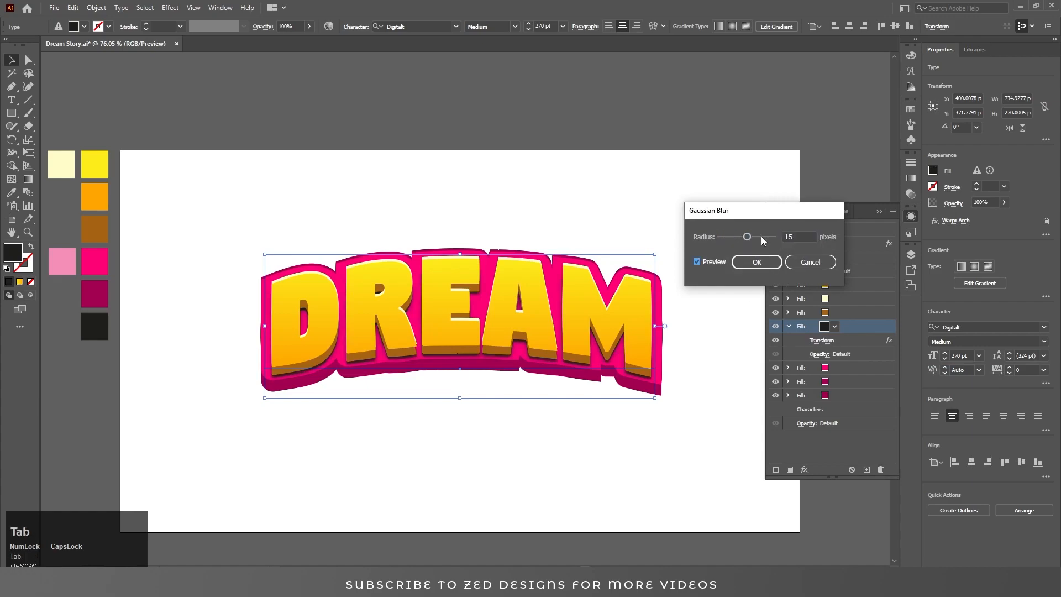
click(756, 262)
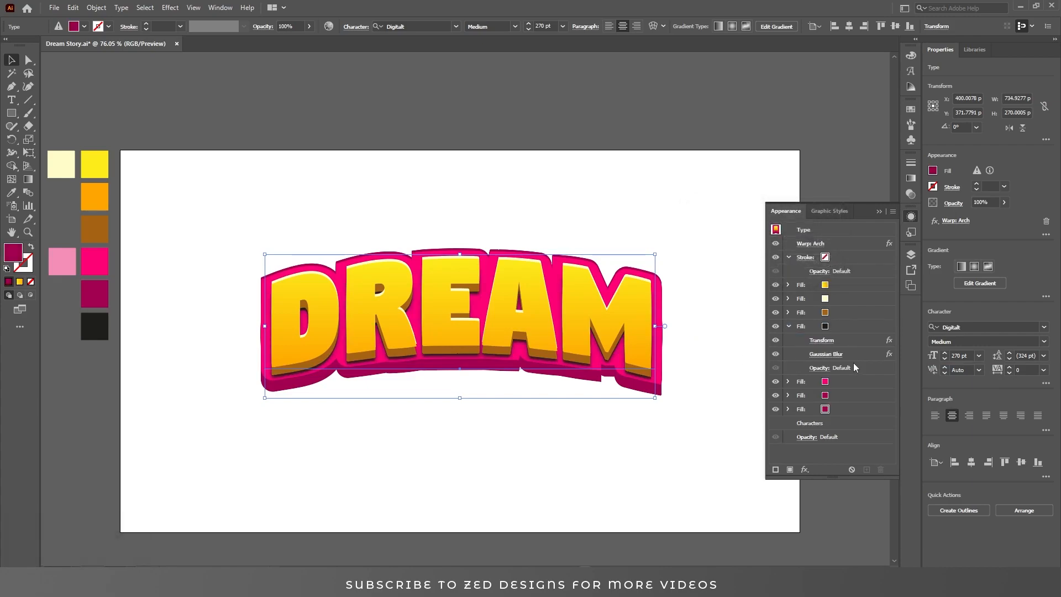
Set the opacity of the blurred black fill to 80% and collapse its settings
click(821, 368)
text(60)
key(Tab)
key(shift+Tab)
key(shift+Tab)
key(Tab)
text(80)
key(Return)
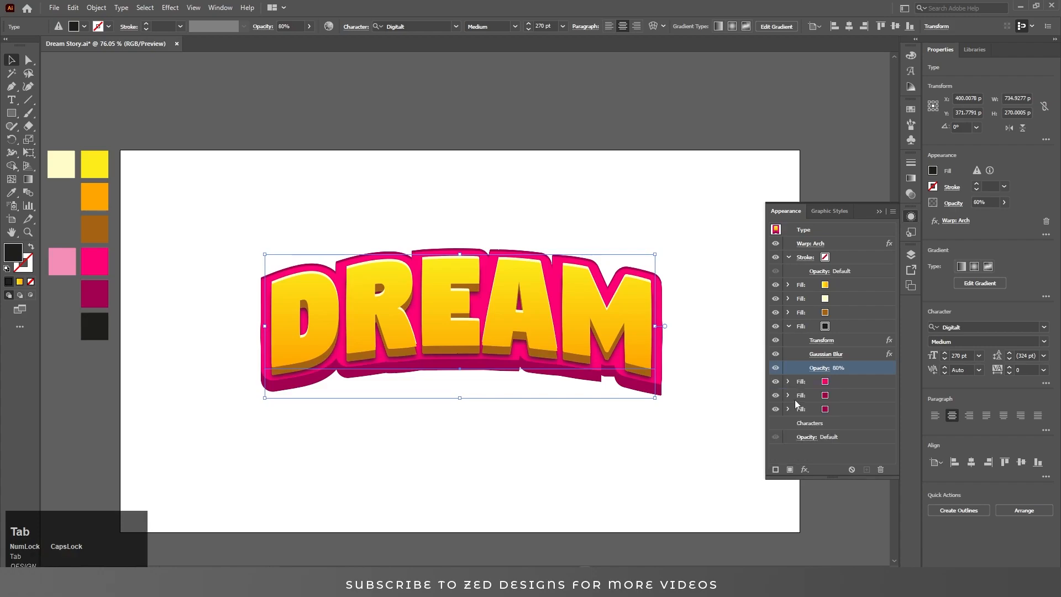
click(840, 323)
click(790, 327)
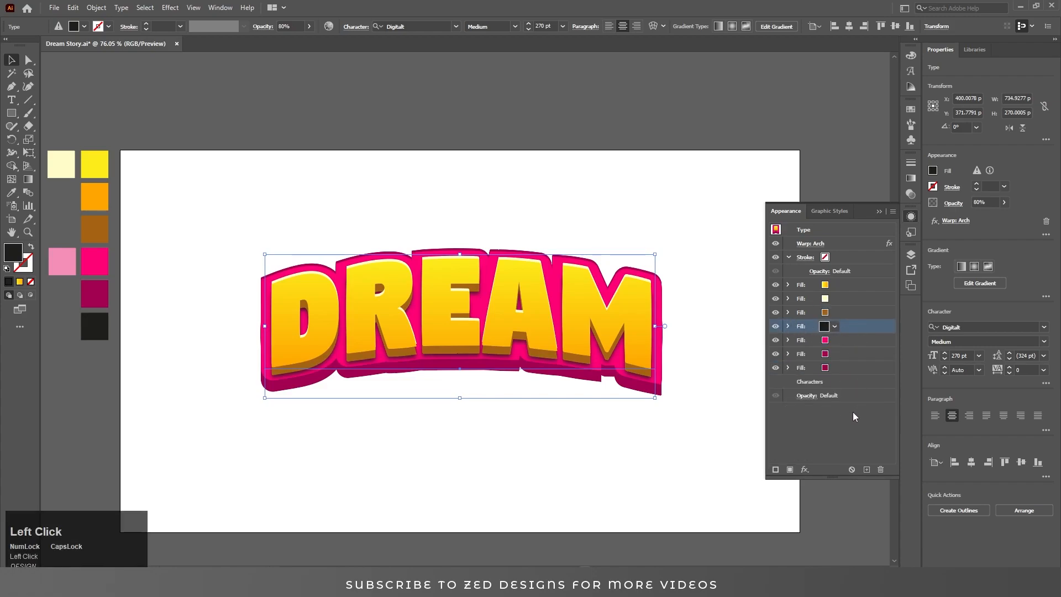
Duplicate the lowest dark magenta fill and delete the second Transform effect from the copy
click(847, 369)
click(867, 469)
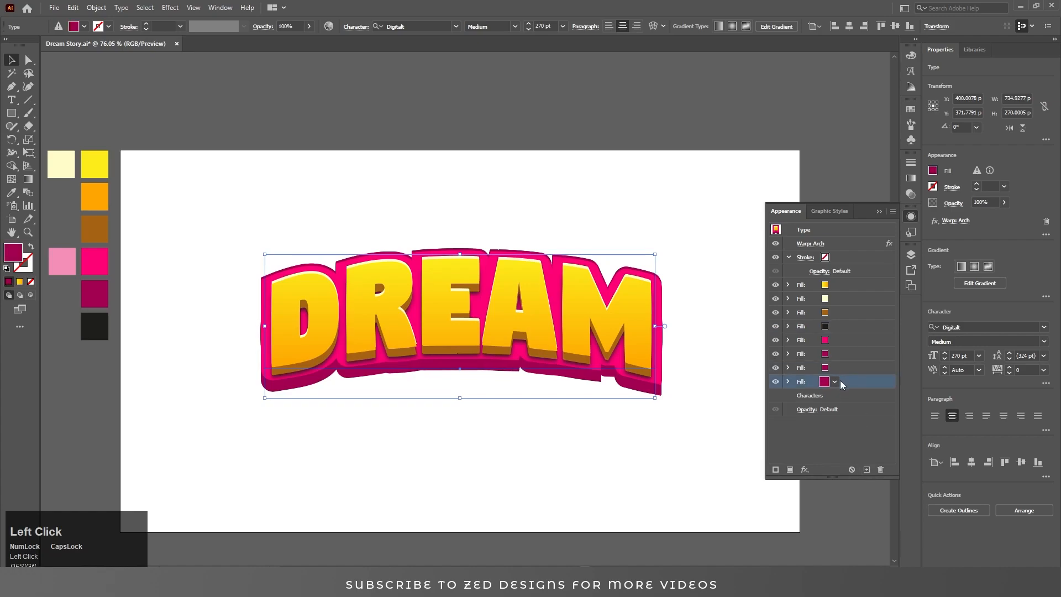
click(835, 382)
click(835, 383)
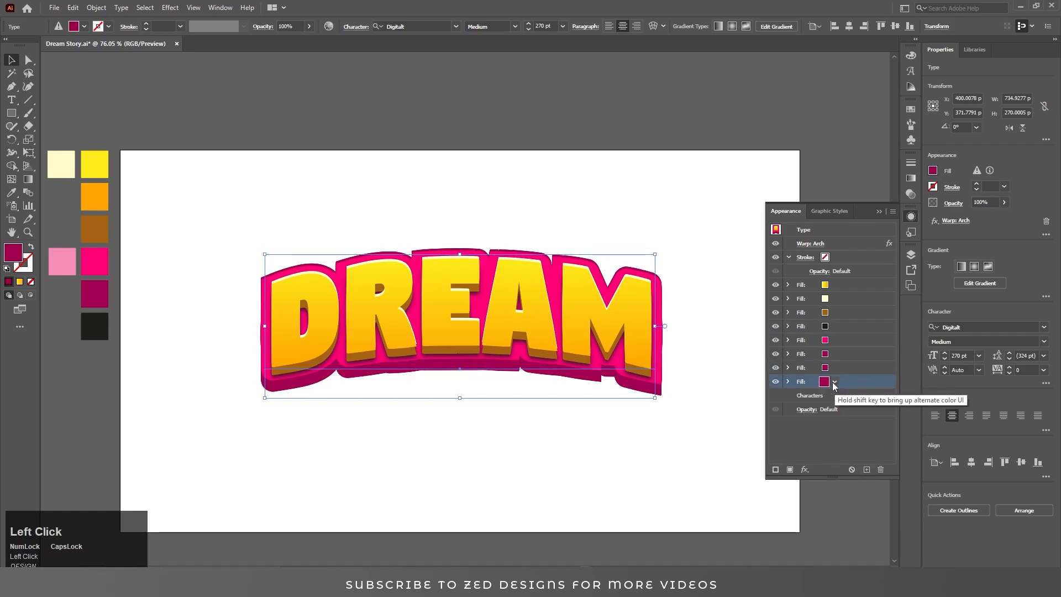
click(789, 383)
click(848, 422)
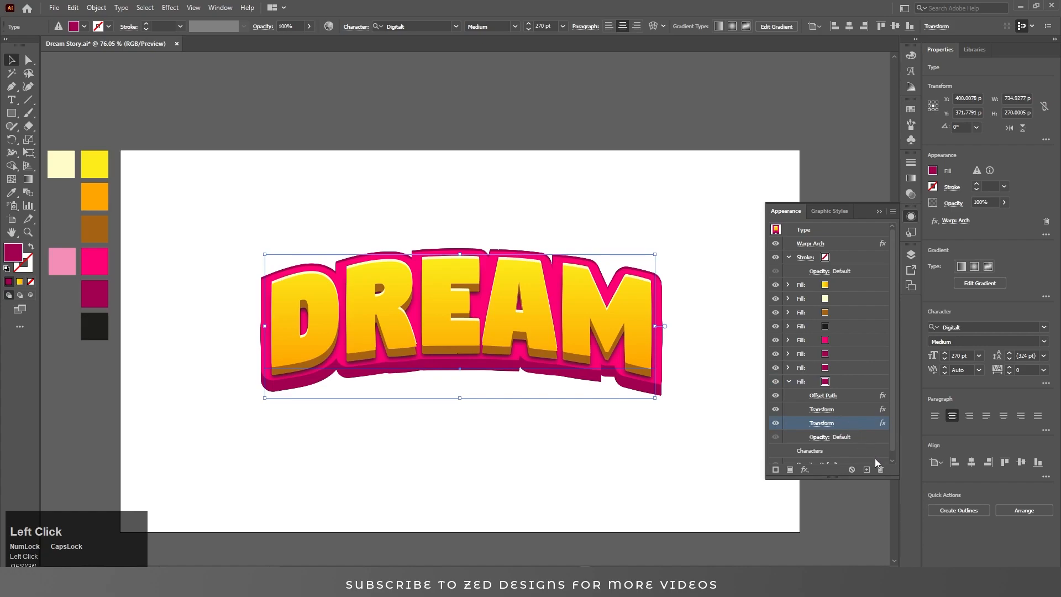
click(881, 469)
Set the vertical move of the duplicated fill's remaining Transform effect to 30 px
click(822, 410)
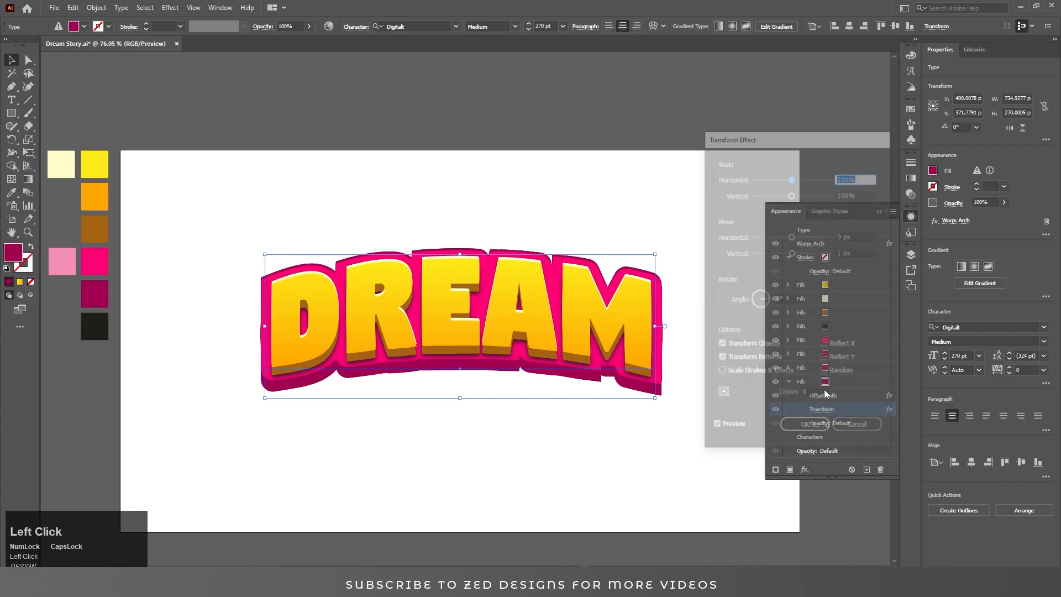
click(857, 253)
key(Up)
key(Tab)
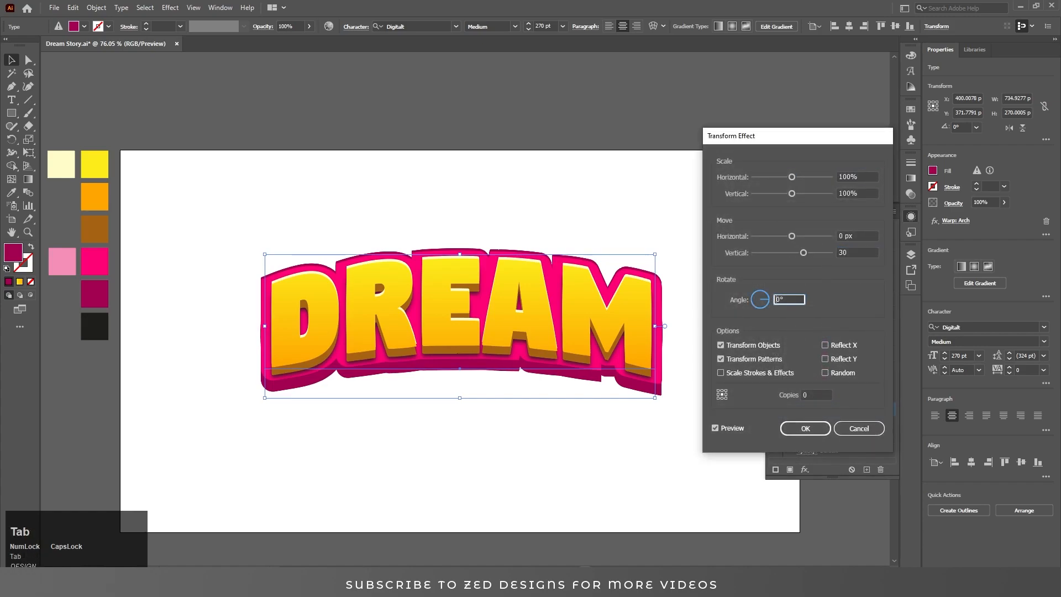
key(shift+Tab)
key(Tab)
key(Return)
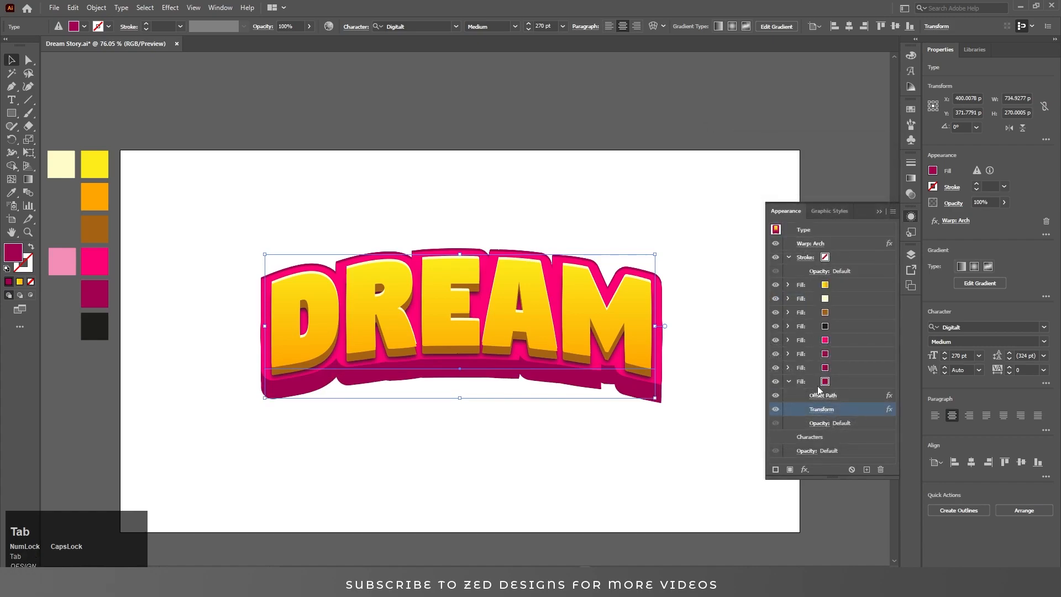
Recolour the lowest fill black to serve as the base of the drop shadow
click(831, 382)
click(830, 382)
click(741, 400)
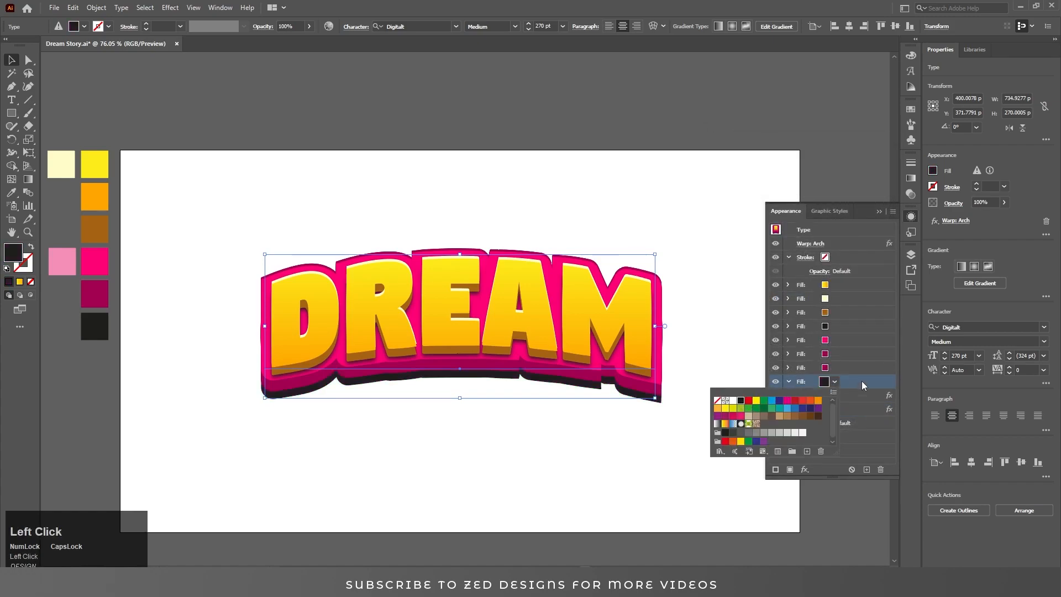
click(862, 381)
Set the vertical move of the lowest black fill's Transform effect to 35 px
click(817, 409)
click(854, 252)
text(30)
key(Tab)
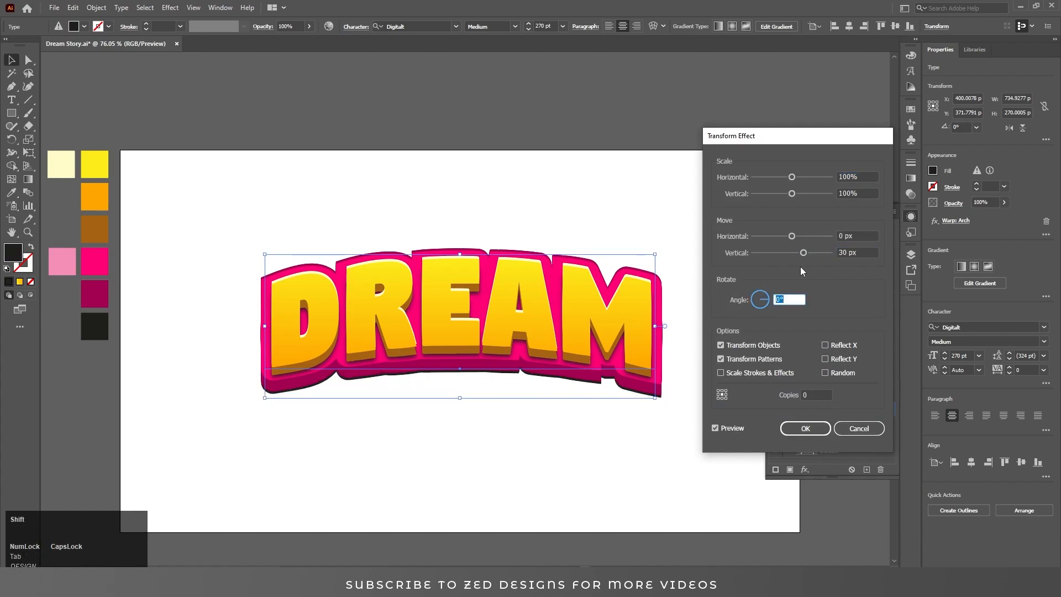
key(shift+Tab)
text(35)
key(Tab)
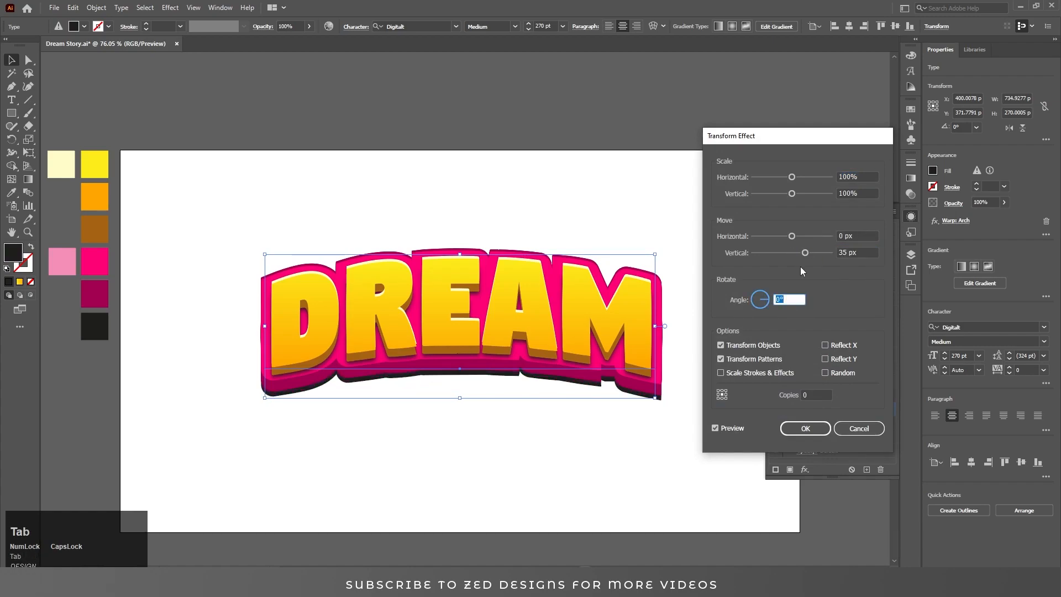
key(Return)
Apply a Gaussian Blur with a 30 pixel radius to the lowest black fill
click(855, 381)
click(804, 470)
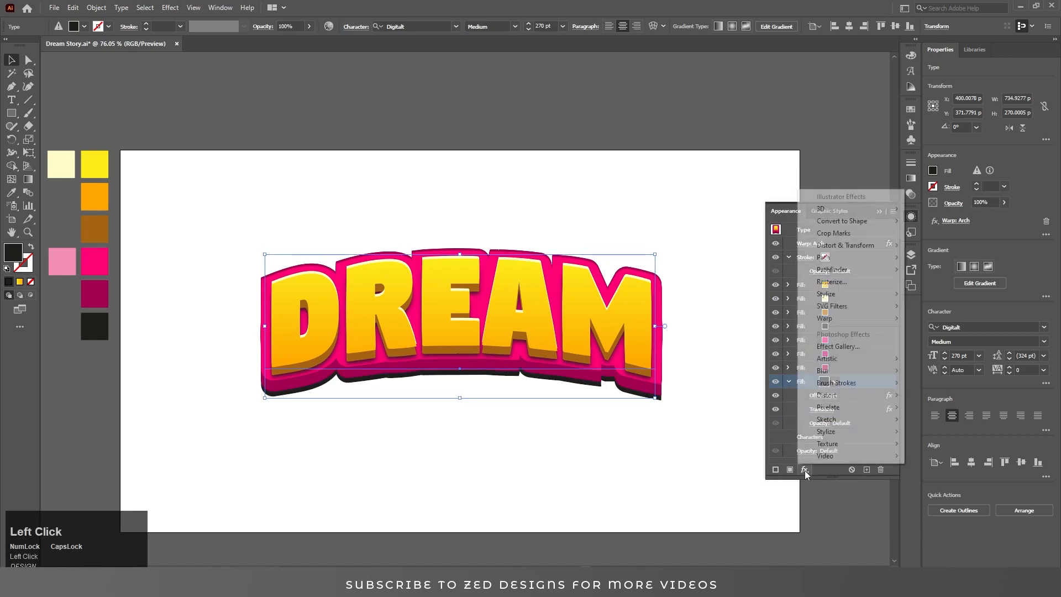
mouse_move(830, 370)
click(950, 369)
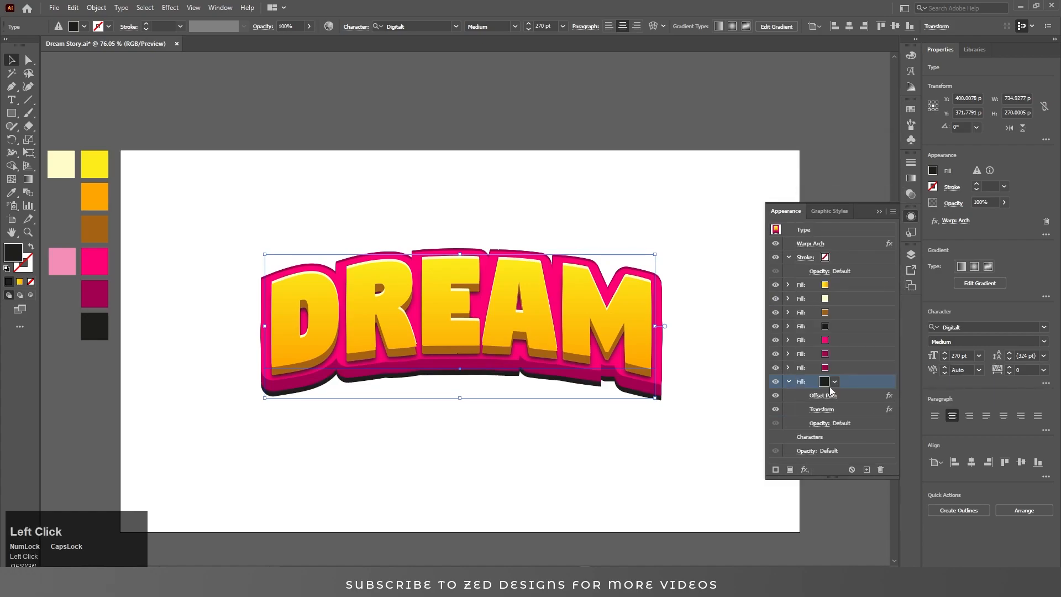
click(804, 469)
mouse_move(868, 370)
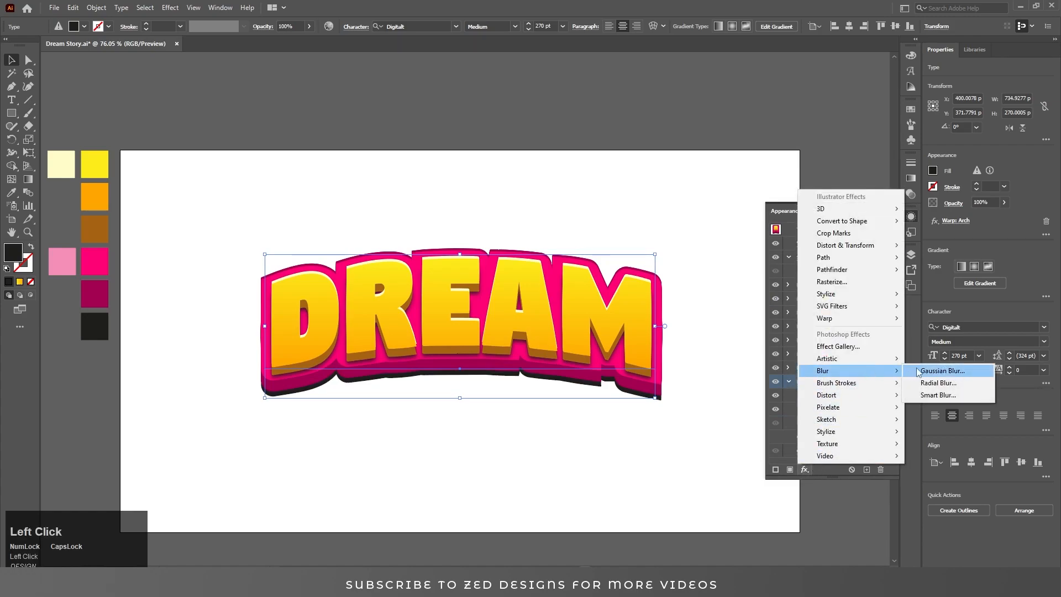
click(937, 370)
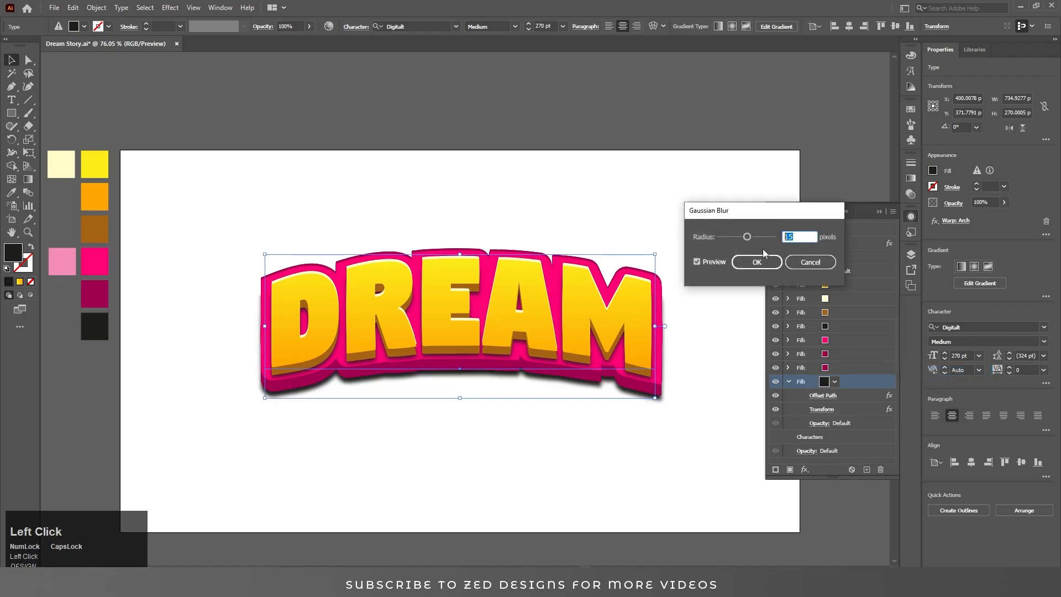
text(30)
key(Tab)
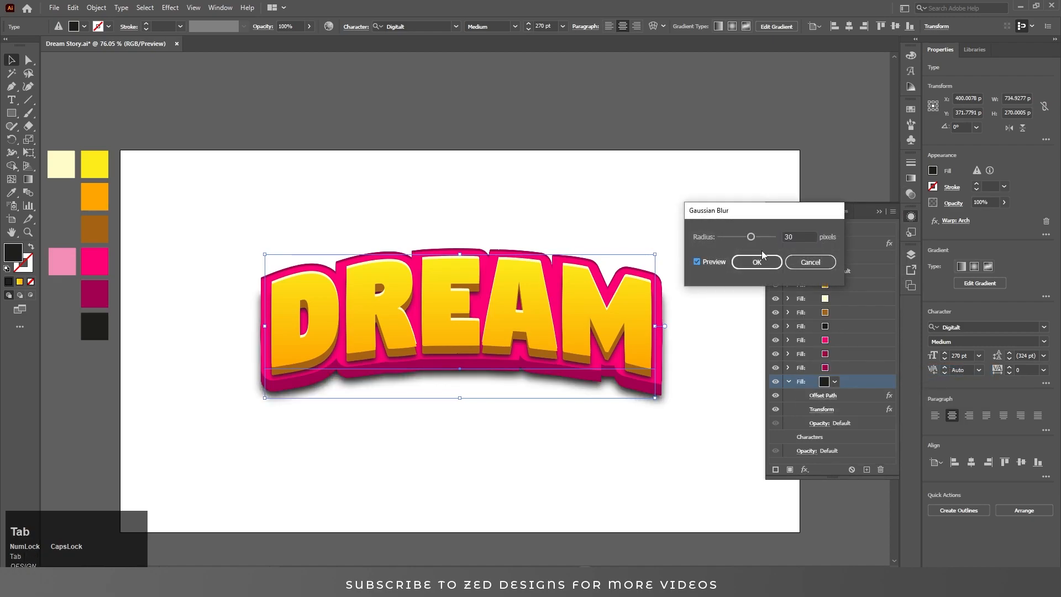
click(761, 260)
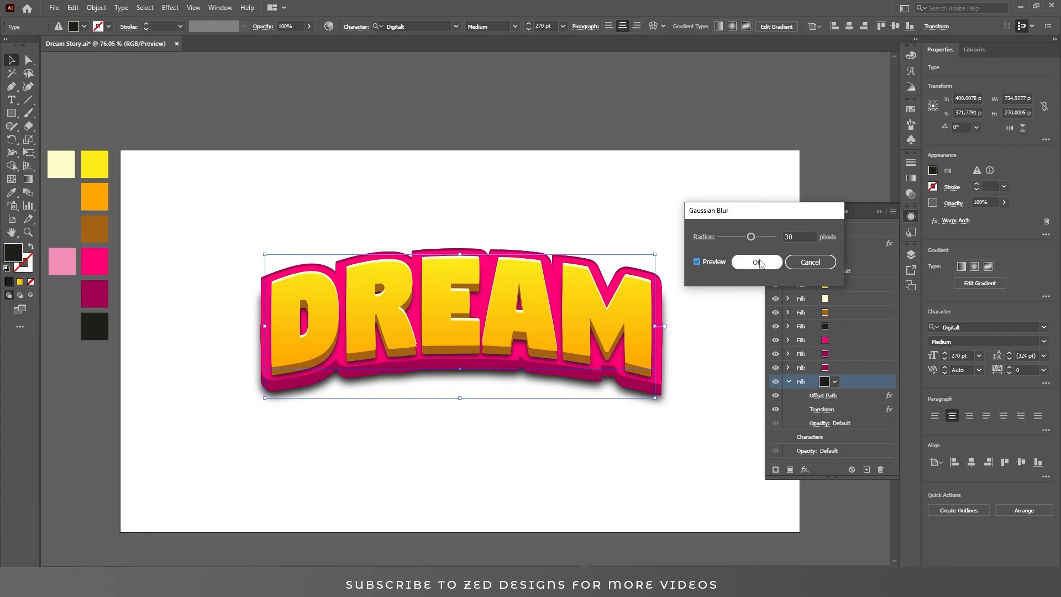
Set the vertical move of the blurred lowest fill's Transform effect to 45 px
click(822, 410)
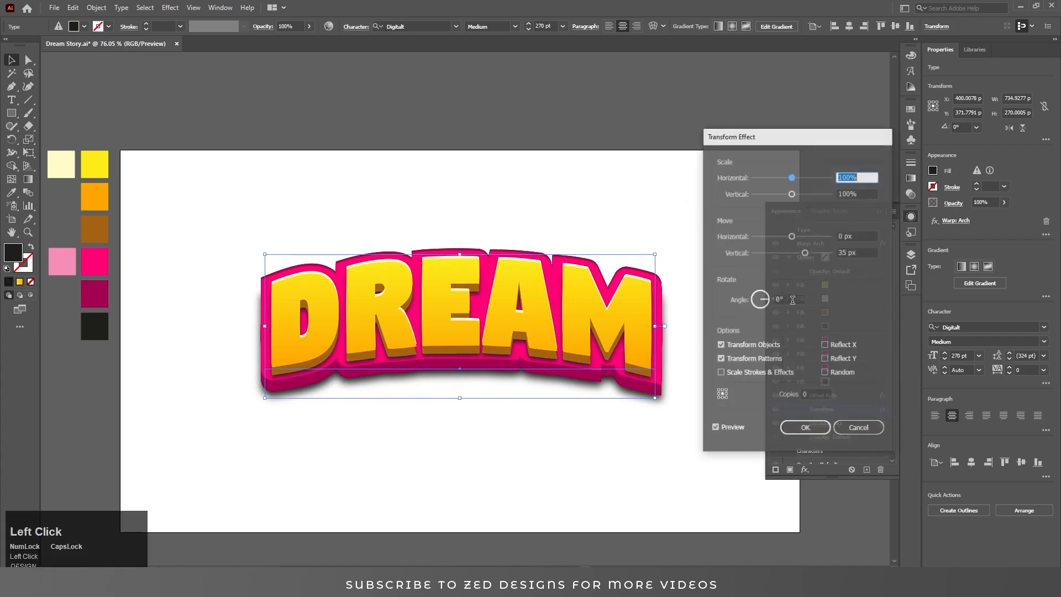
click(858, 252)
text(40)
key(Tab)
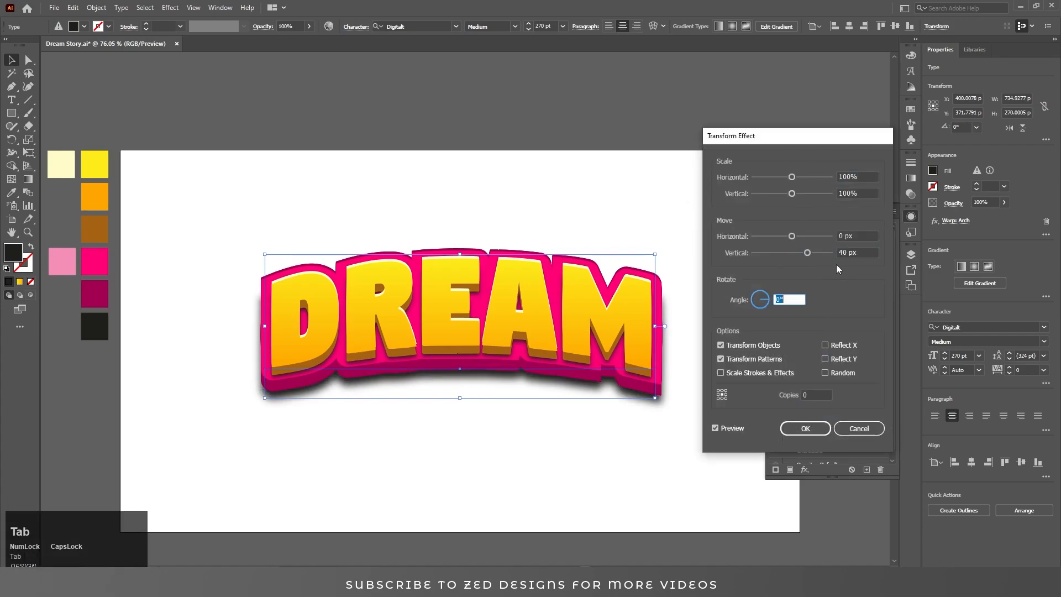
key(shift+Tab)
text(45)
key(Tab)
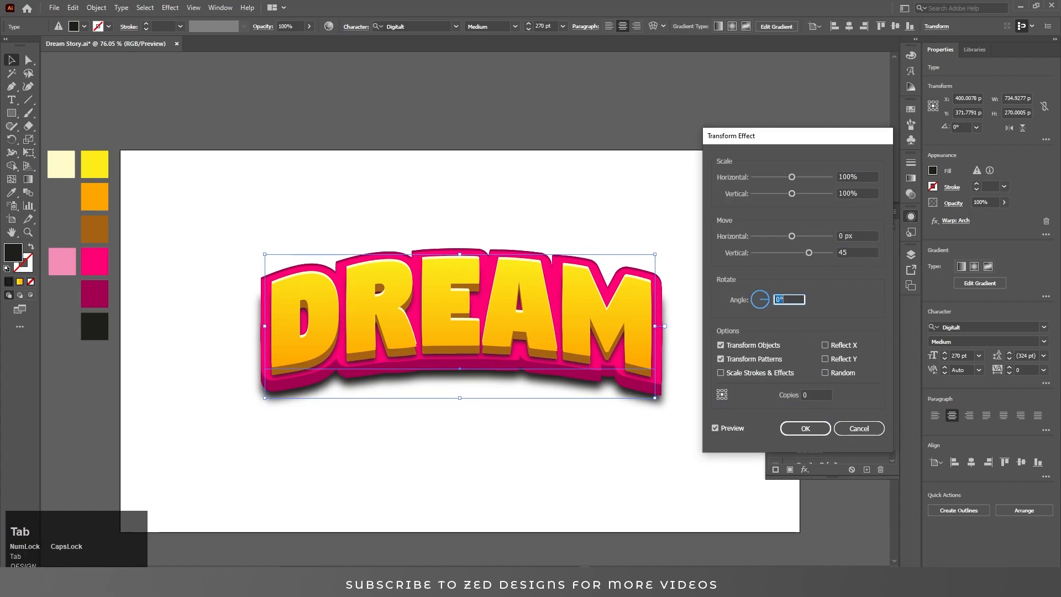
click(805, 429)
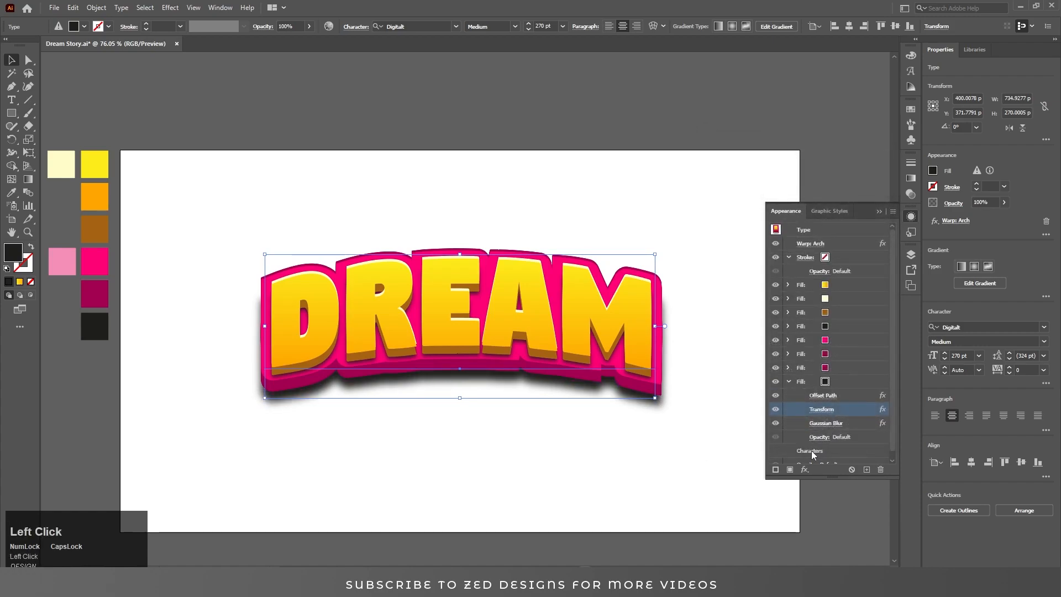
click(844, 383)
scroll(845, 391, down, 1)
click(813, 443)
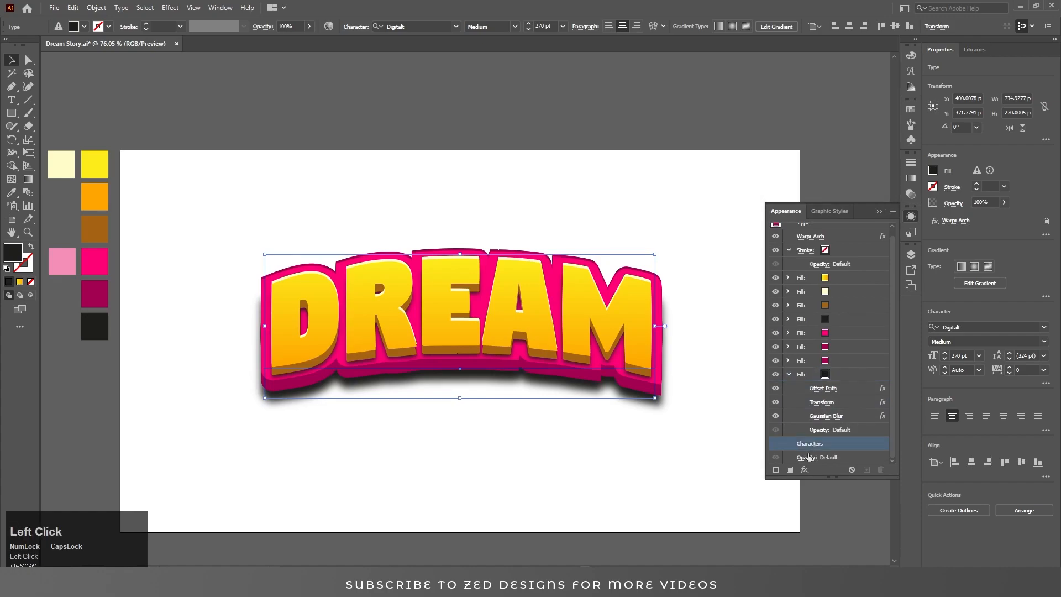
click(807, 458)
key(Tab)
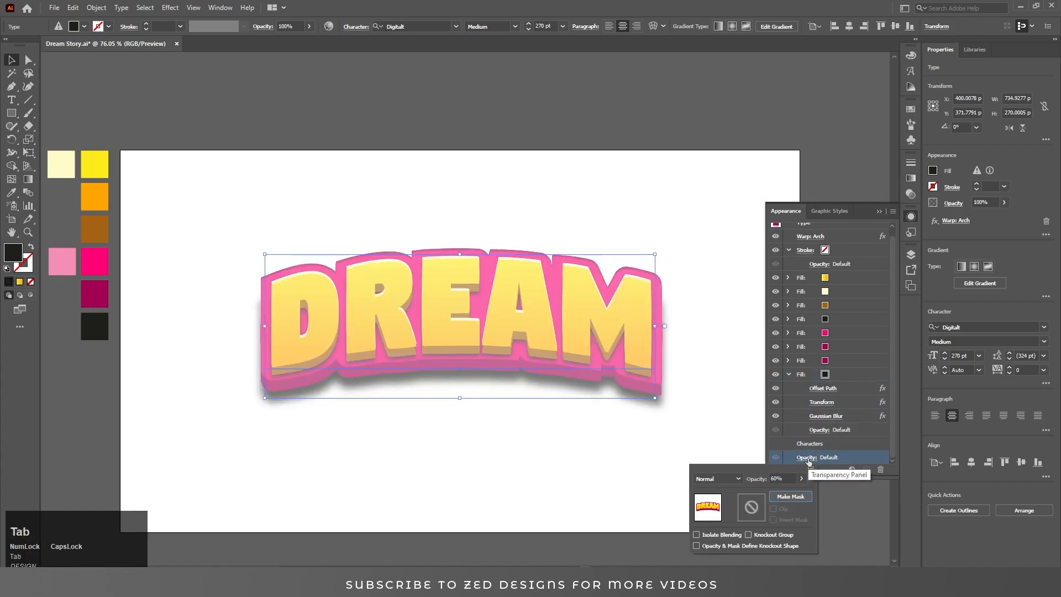
scroll(874, 447, down, 1)
key(ctrl+z)
Set the opacity of the lowest black shadow fill to 60% and collapse its settings
click(813, 440)
click(813, 440)
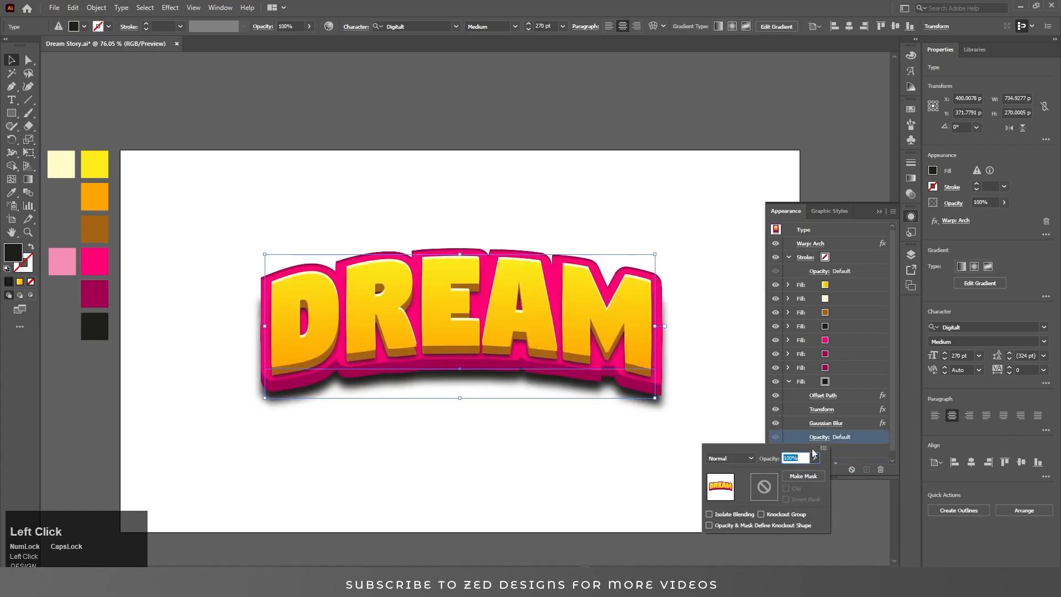
text(60)
key(Tab)
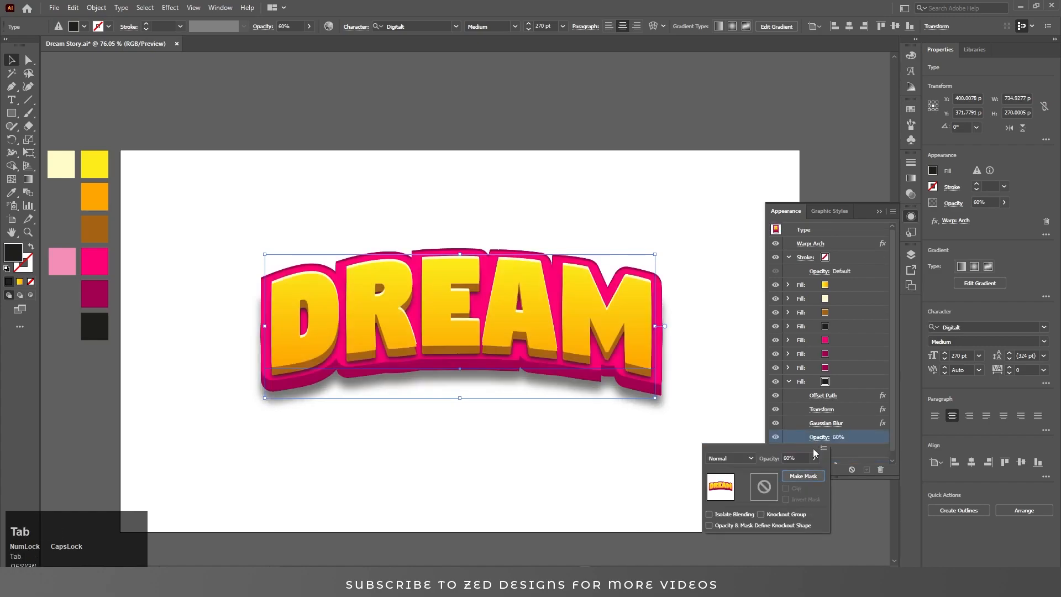
click(791, 386)
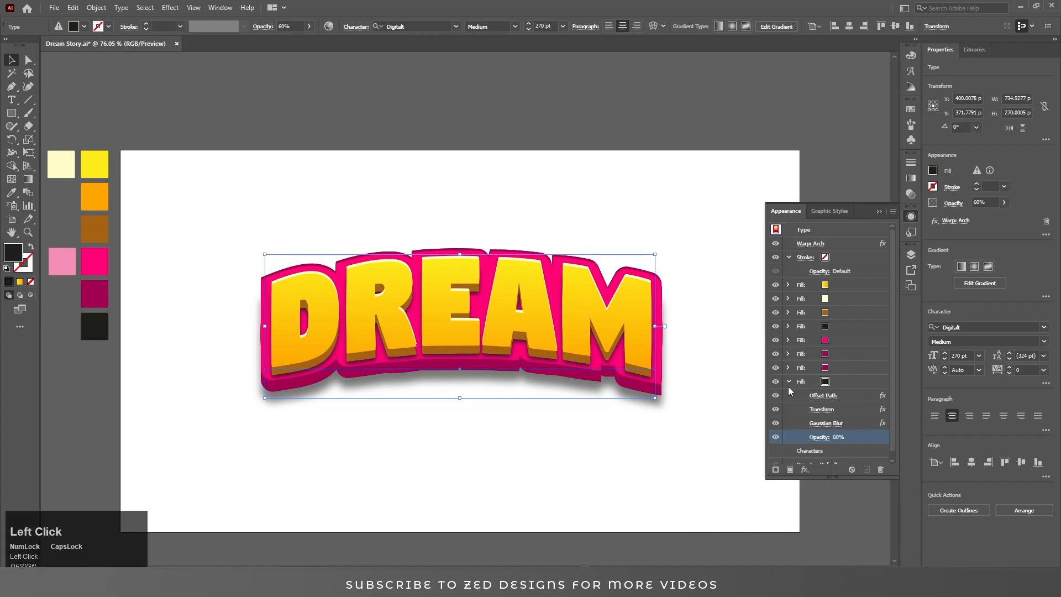
click(789, 381)
click(849, 382)
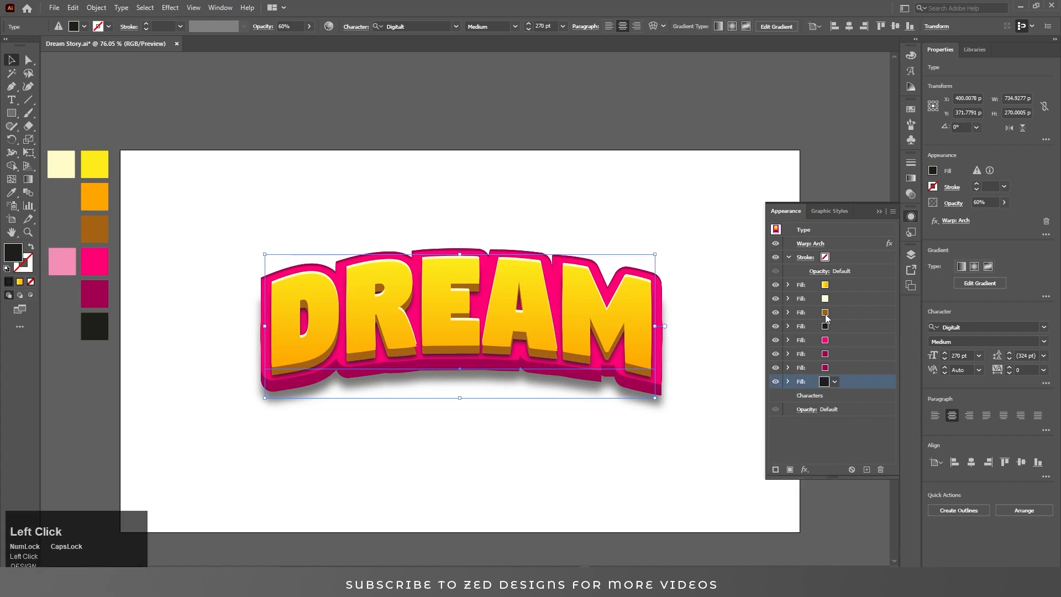
Place a copy of the styled DREAM type object about 220 px below the original
click(880, 212)
click(710, 346)
click(532, 325)
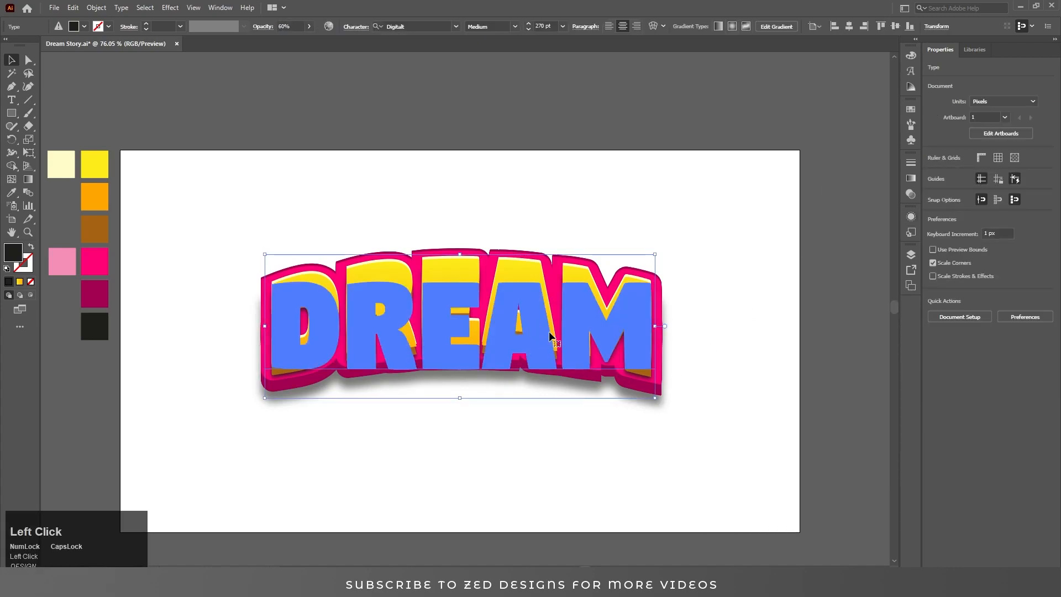
drag(542, 319, 536, 429)
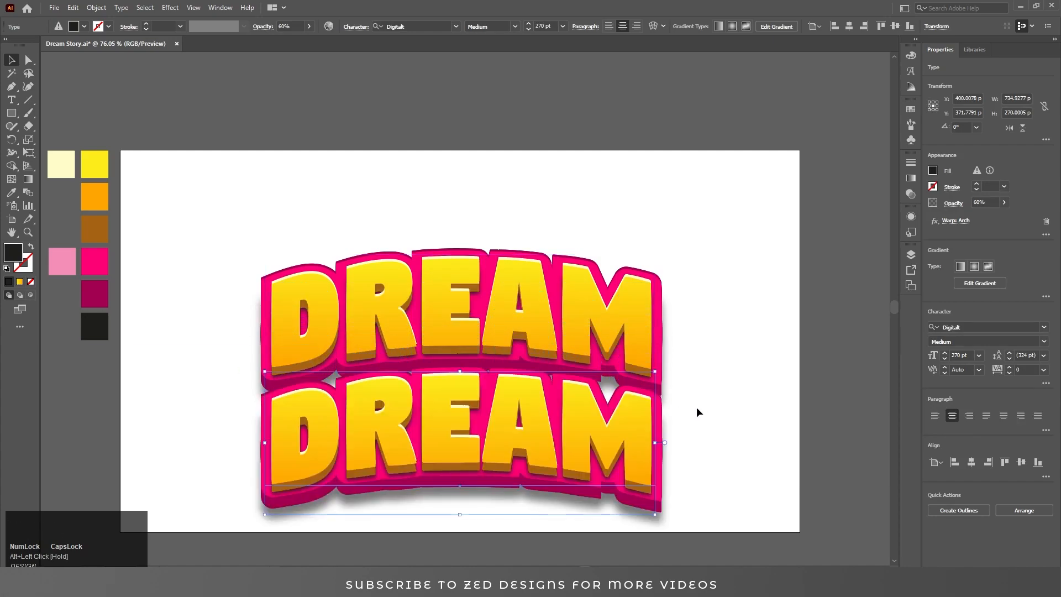
Replace the text of the lower DREAM copy with STORY
click(696, 407)
key(t)
click(397, 436)
key(ctrl+a)
text(STO)
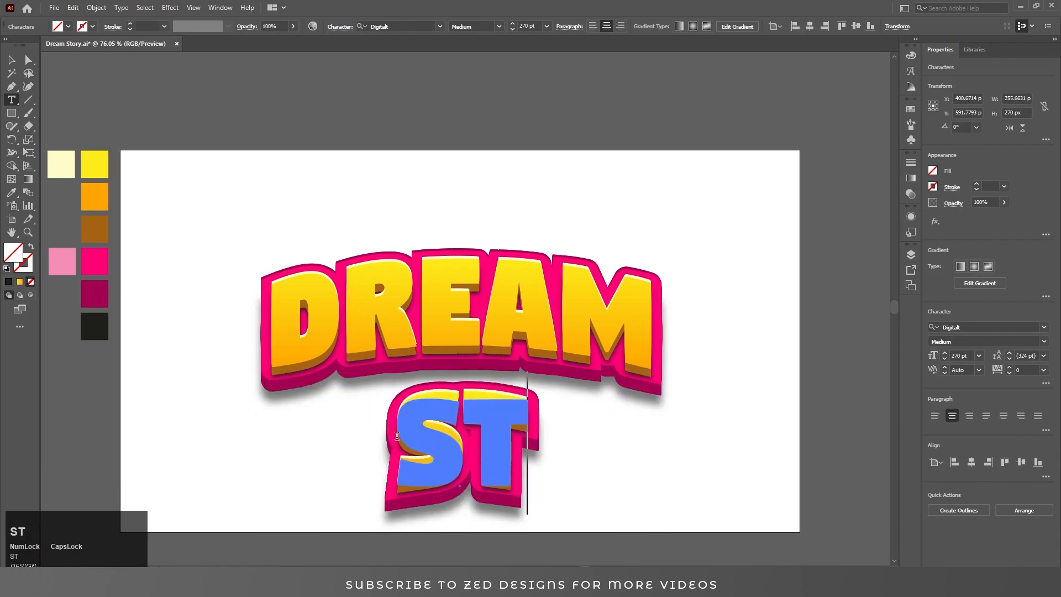
text(RY)
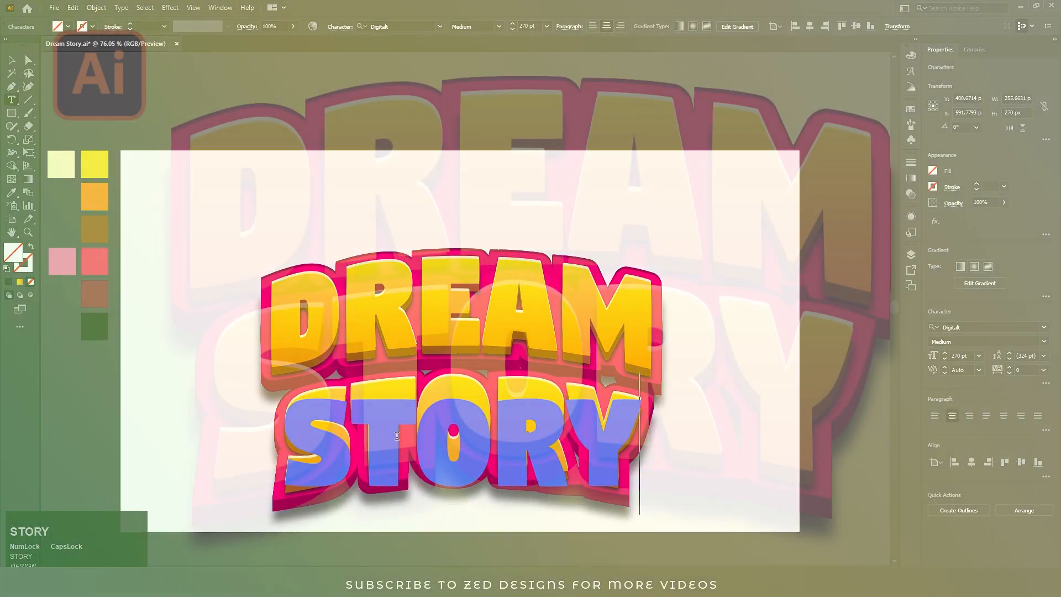